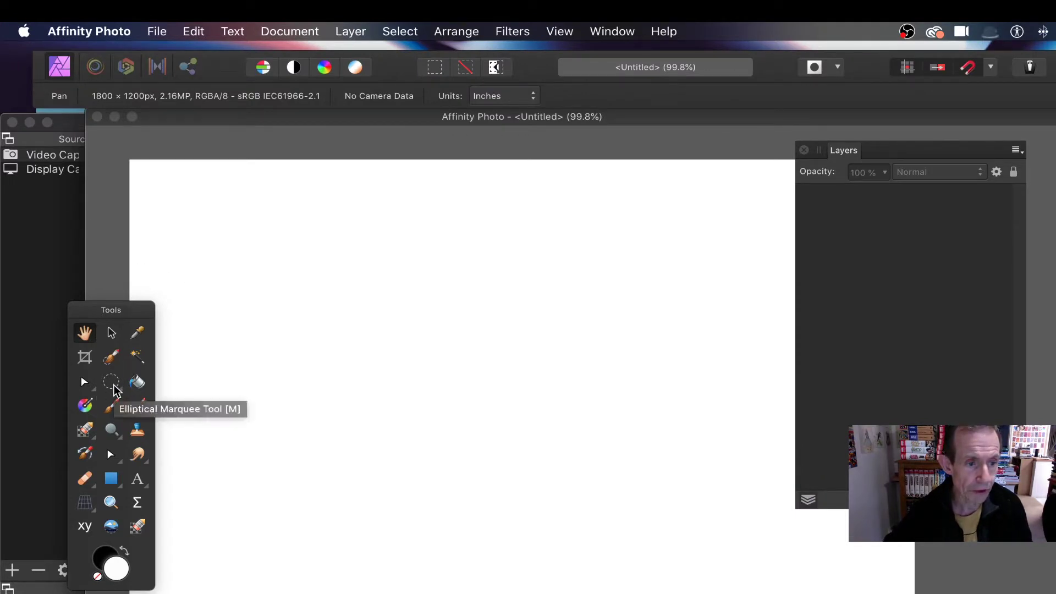
Draw a large circular selection on the white canvas with the Elliptical Marquee and add a new pixel layer
{"action": "left_click", "coordinate": [112, 385]}
{"action": "left_click_drag", "start_coordinate": [319, 242], "coordinate": [381, 308]}
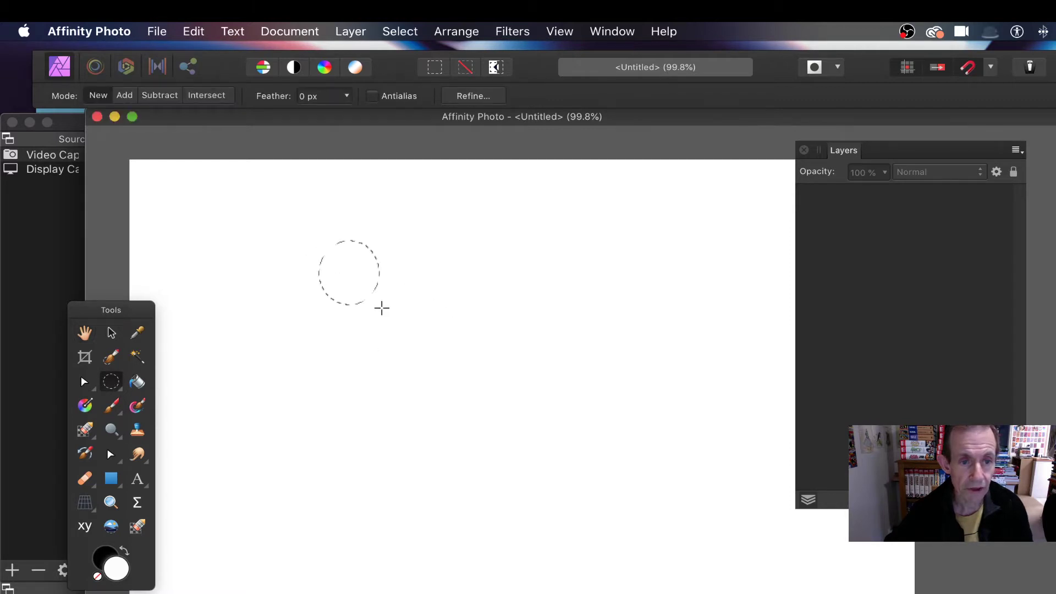
{"action": "left_click_drag", "start_coordinate": [657, 559], "coordinate": [656, 561]}
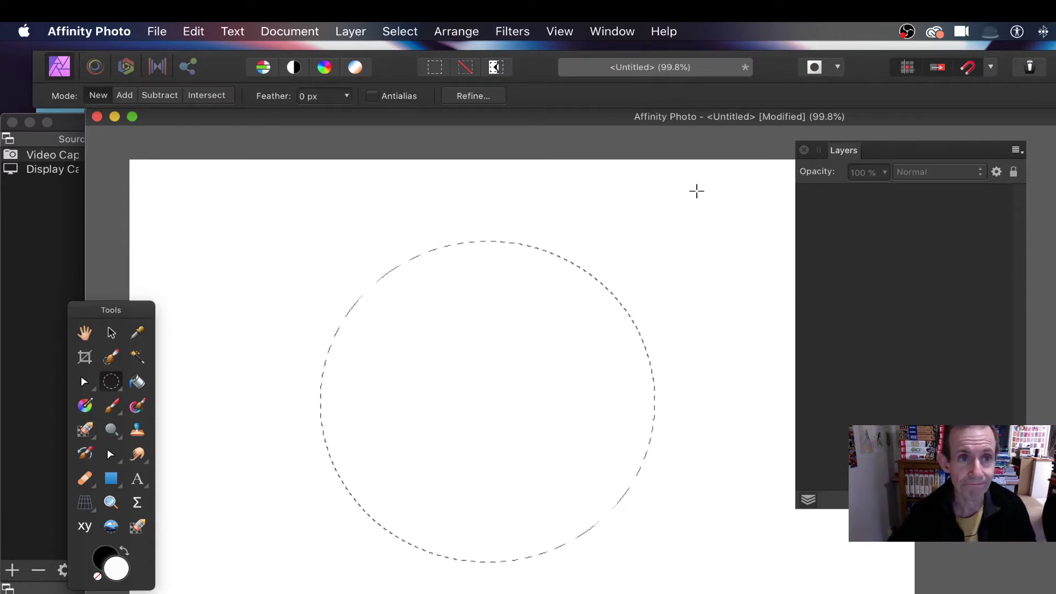
{"action": "left_click", "coordinate": [351, 31]}
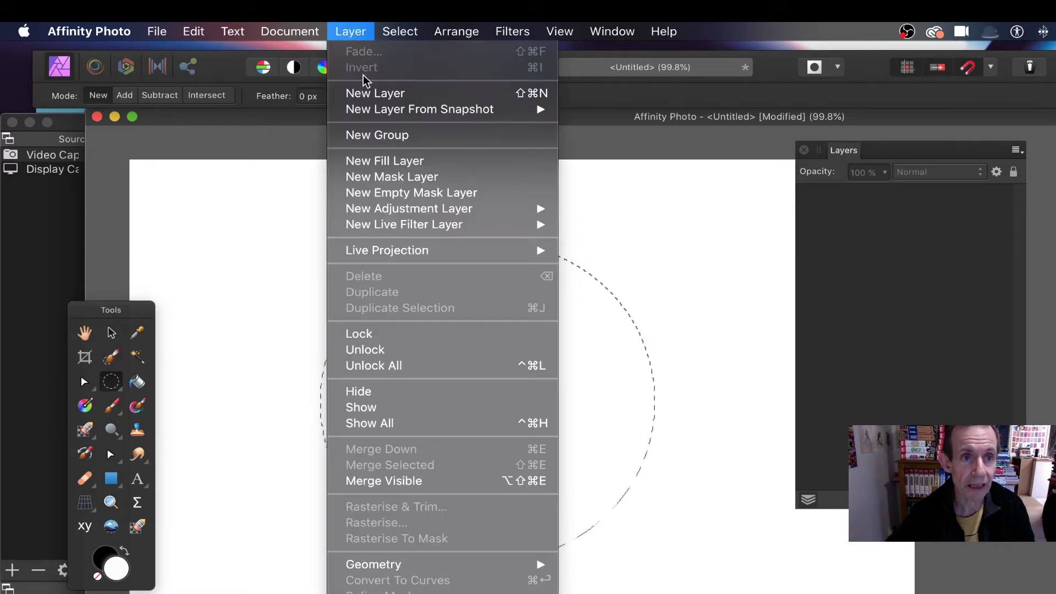
{"action": "left_click", "coordinate": [374, 98]}
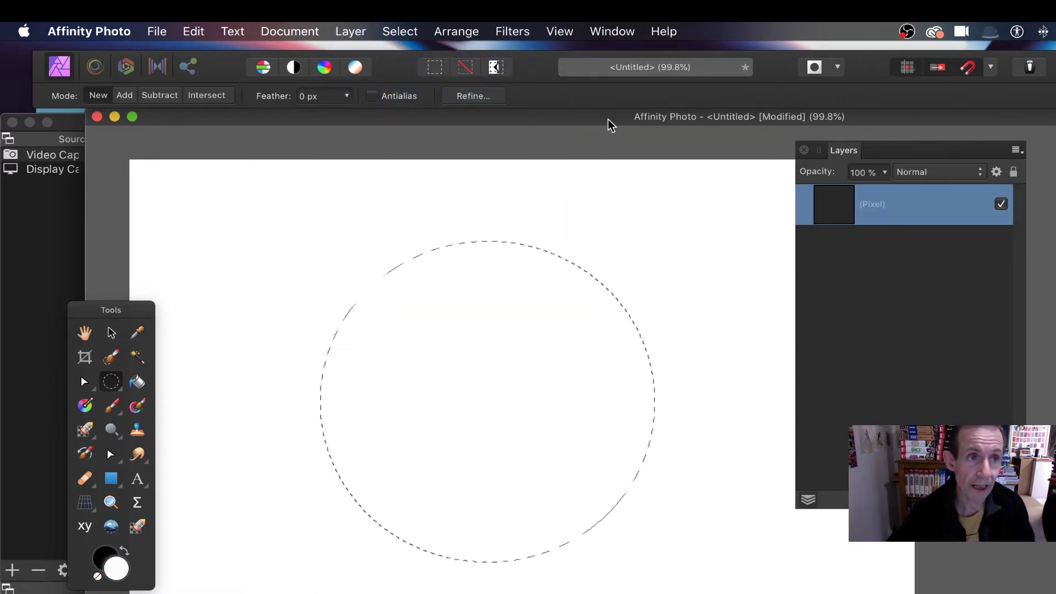
Fill the circular selection on the new layer with a custom red from the Crayons swatches
{"action": "left_click", "coordinate": [187, 28]}
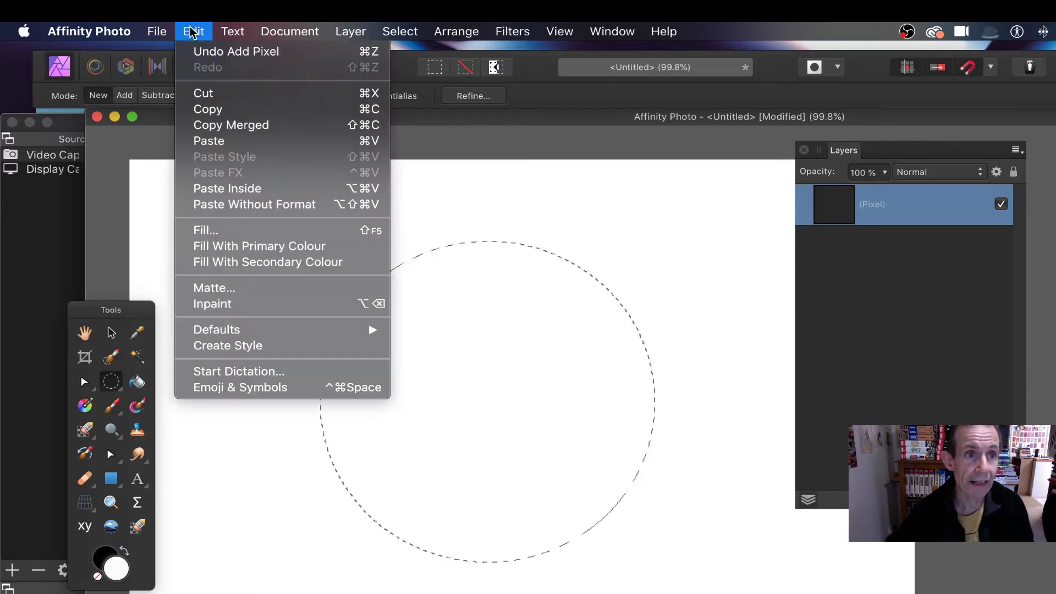
{"action": "left_click", "coordinate": [222, 236]}
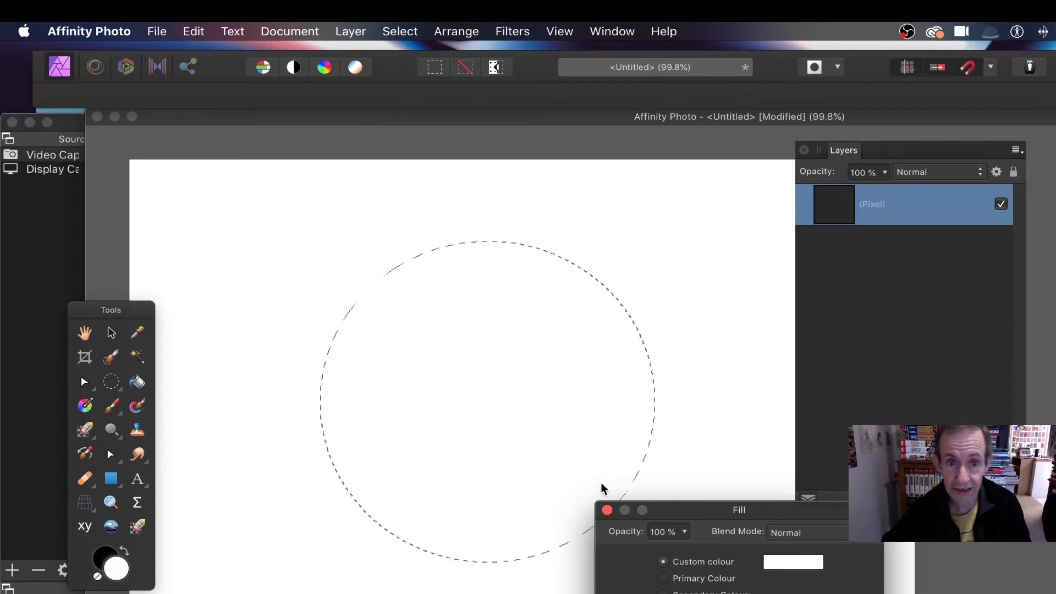
{"action": "left_click", "coordinate": [792, 559]}
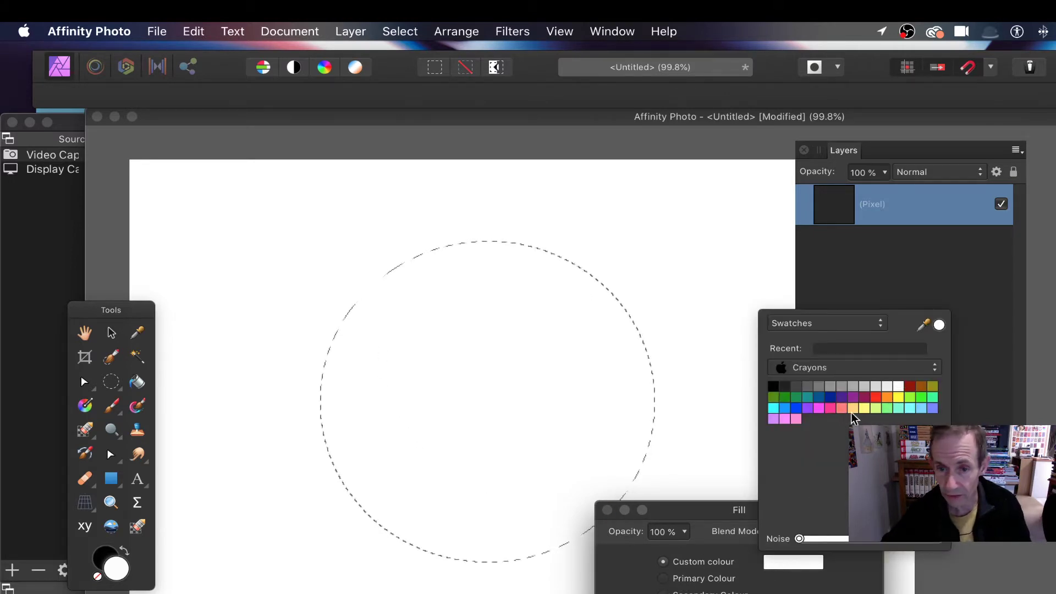
{"action": "left_click", "coordinate": [874, 396]}
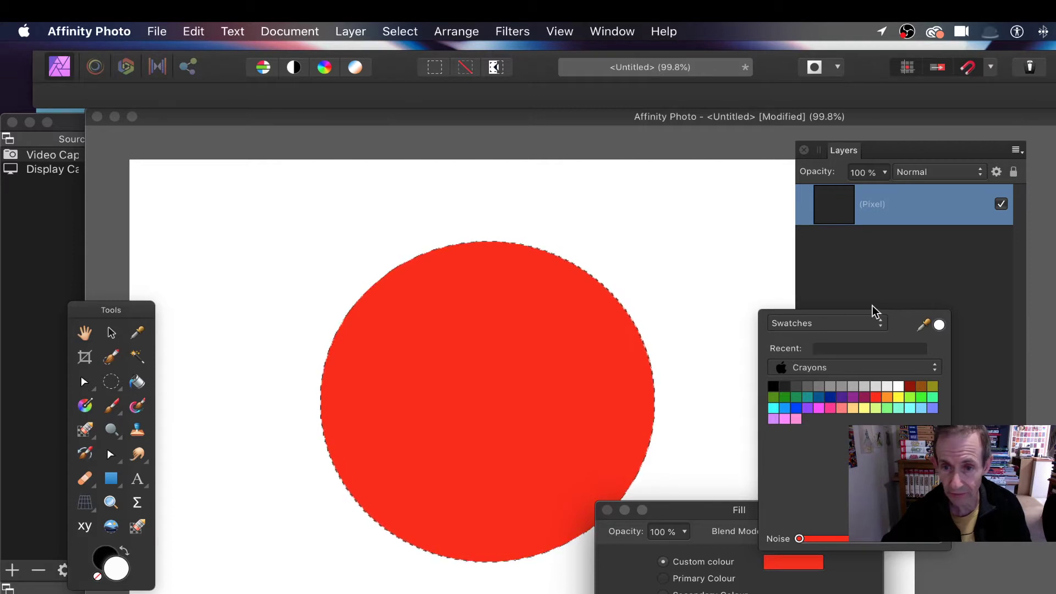
{"action": "left_click", "coordinate": [692, 279]}
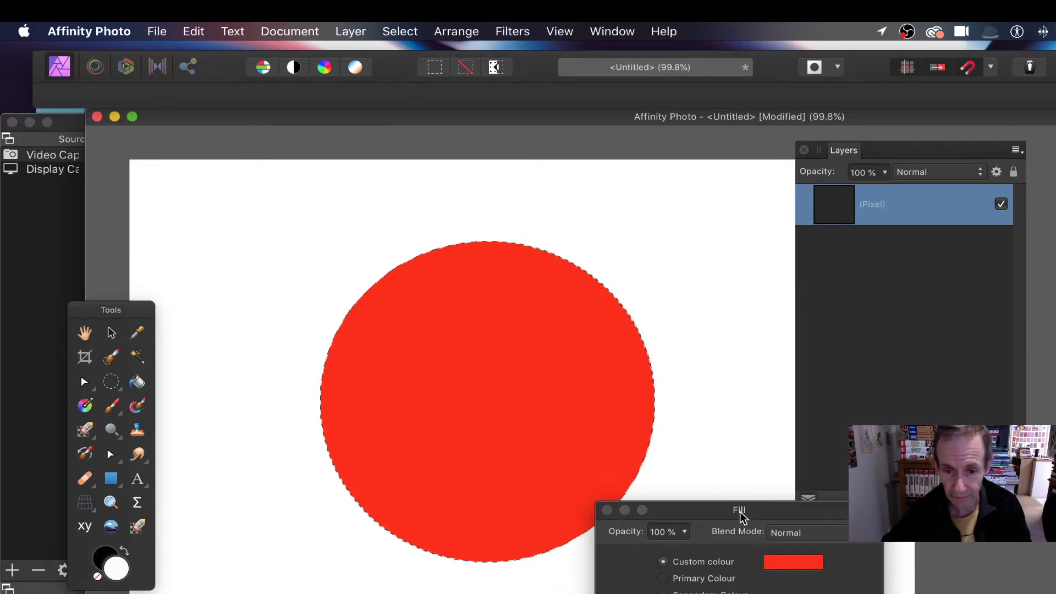
{"action": "left_click_drag", "start_coordinate": [739, 510], "coordinate": [586, 251]}
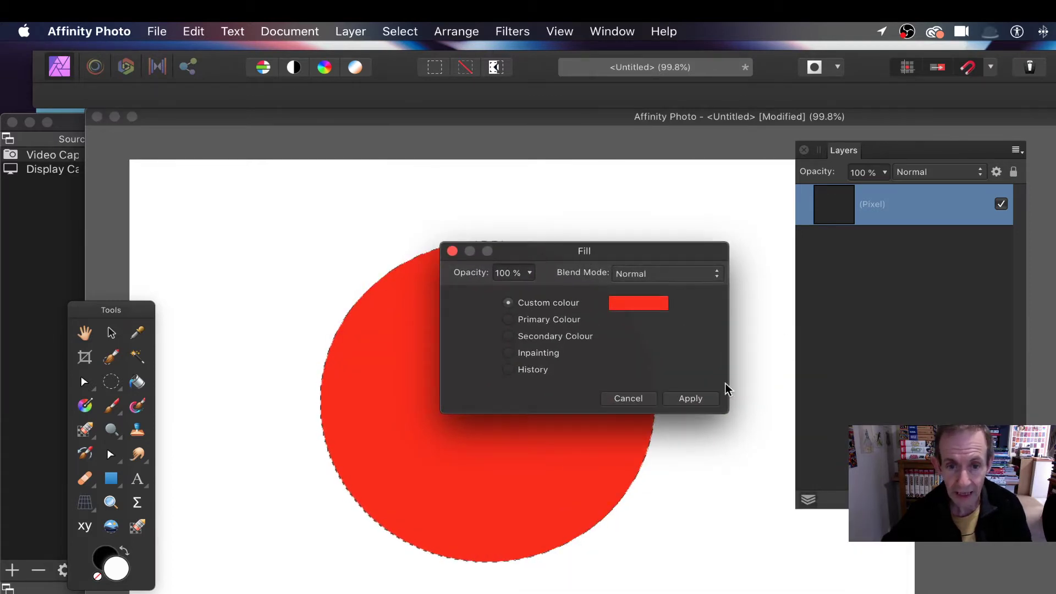
{"action": "left_click", "coordinate": [703, 401]}
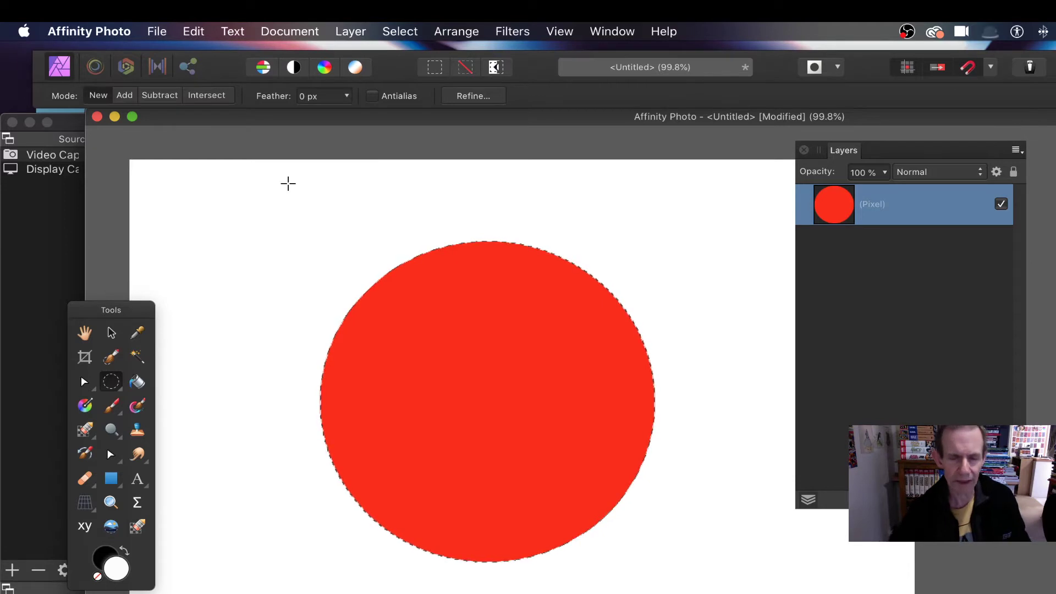
Make the document background transparent
{"action": "left_click", "coordinate": [294, 31]}
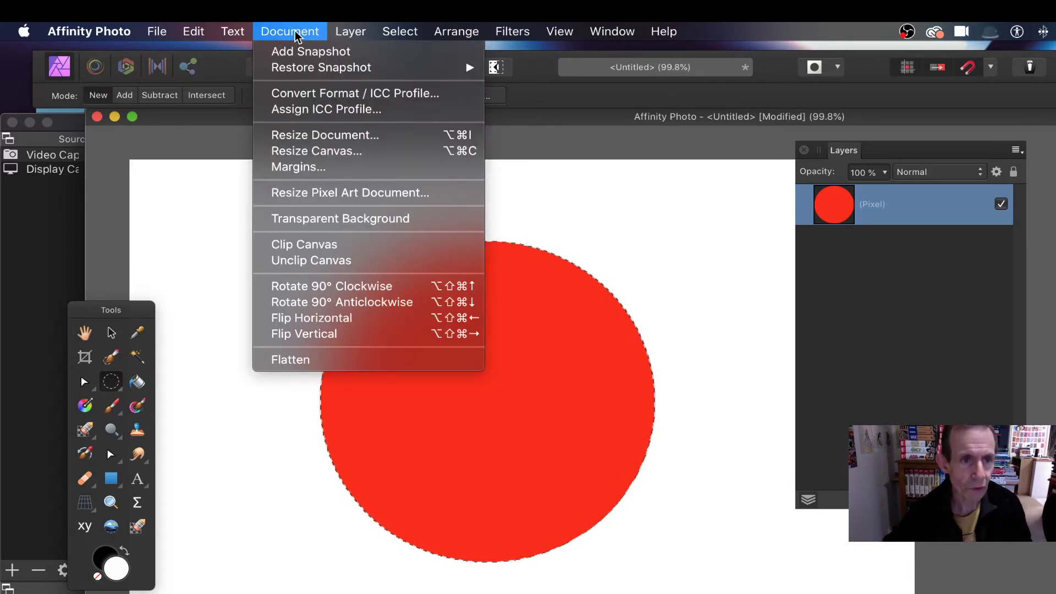
{"action": "left_click", "coordinate": [383, 218]}
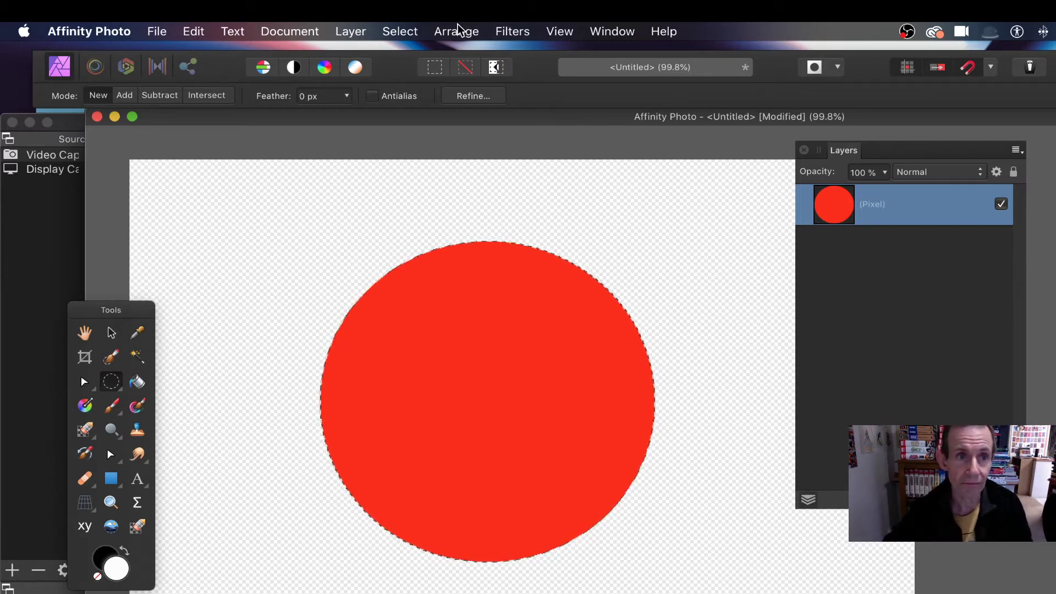
Enable the 3D layer effect on the red circle's layer and raise its radius to 100 px
{"action": "left_click_drag", "start_coordinate": [850, 152], "coordinate": [797, 159]}
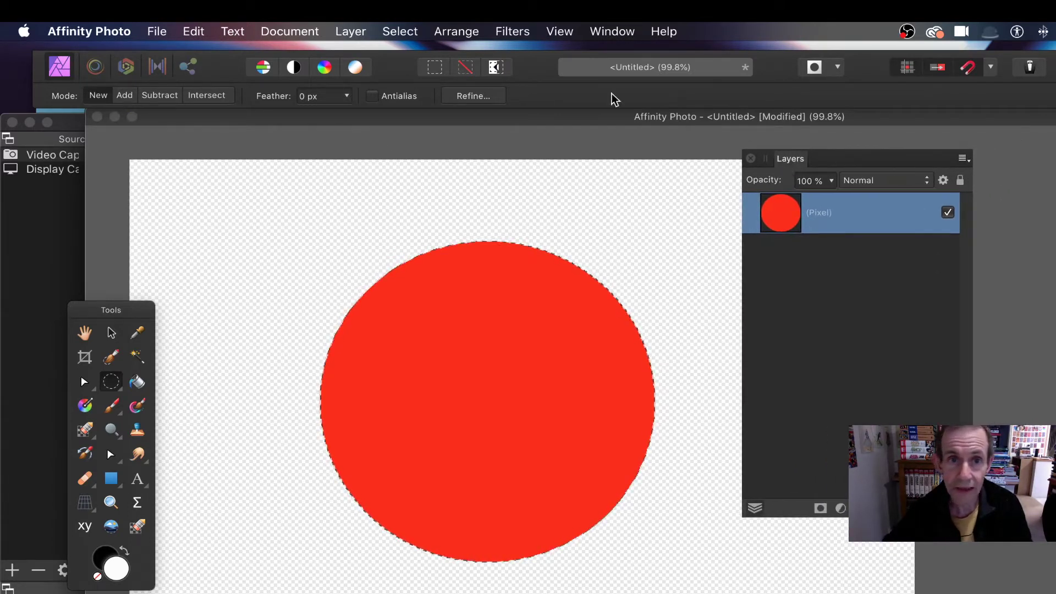
{"action": "left_click", "coordinate": [560, 32]}
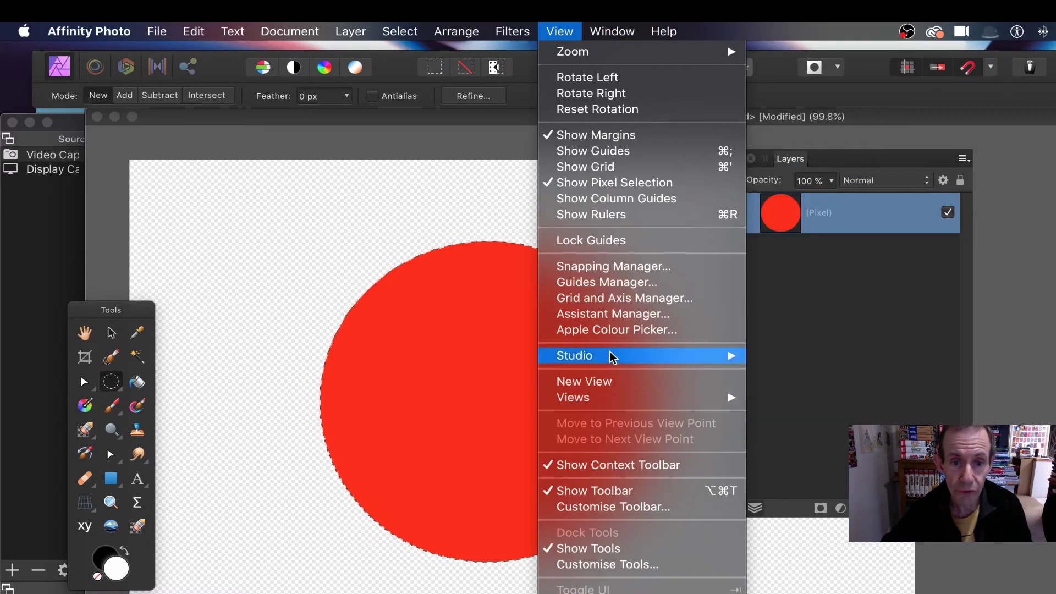
{"action": "mouse_move", "coordinate": [611, 356]}
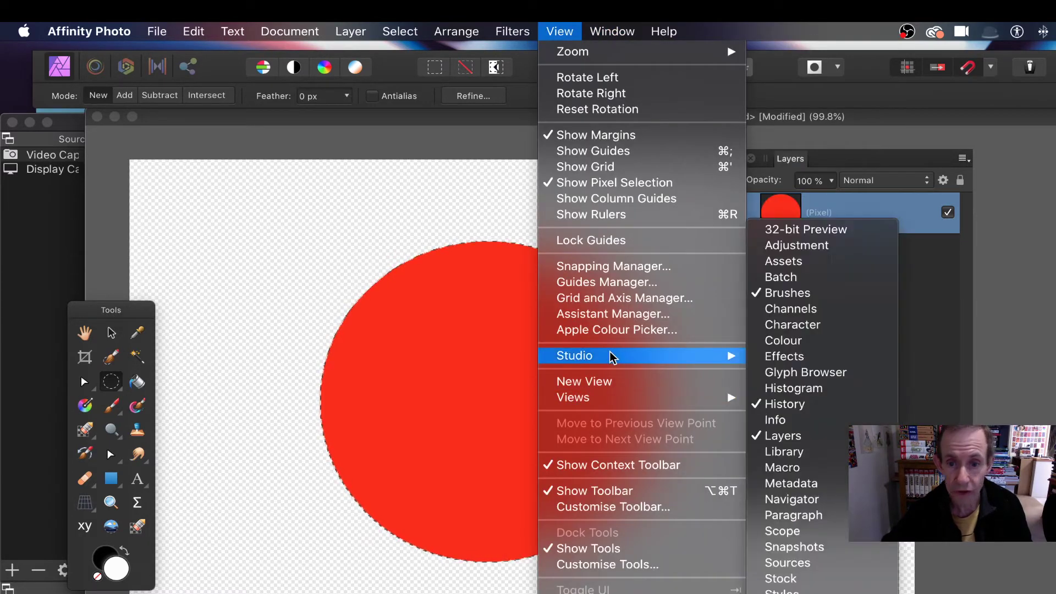
{"action": "left_click", "coordinate": [819, 436]}
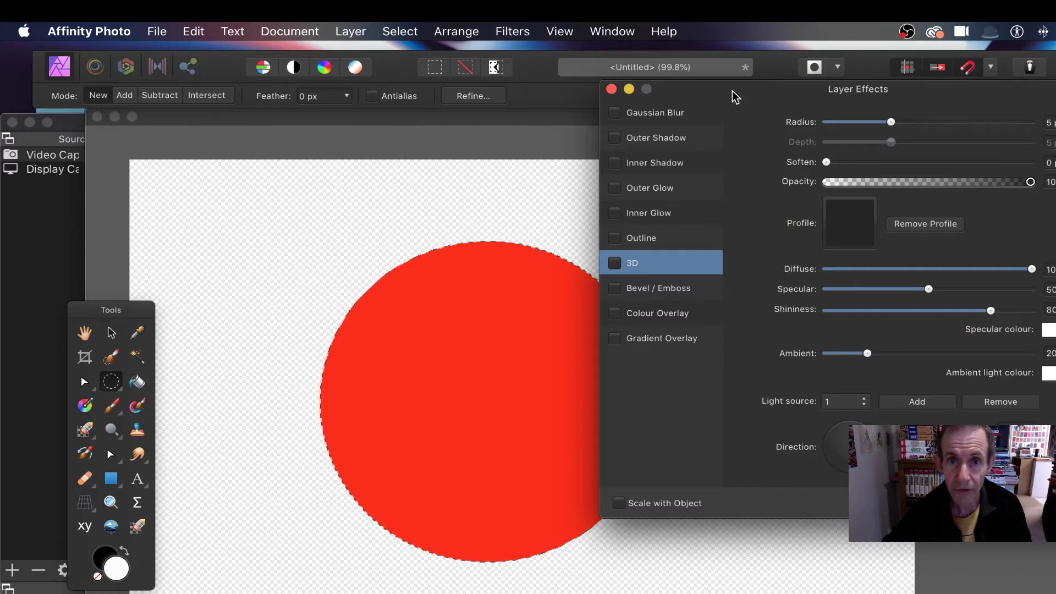
{"action": "left_click_drag", "start_coordinate": [731, 91], "coordinate": [808, 124]}
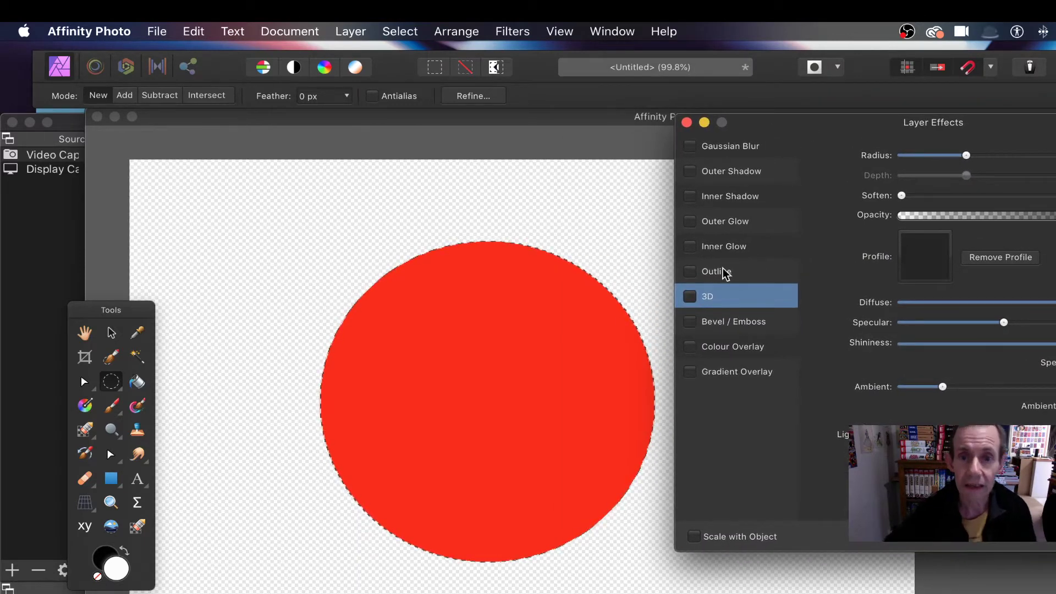
{"action": "left_click", "coordinate": [692, 297]}
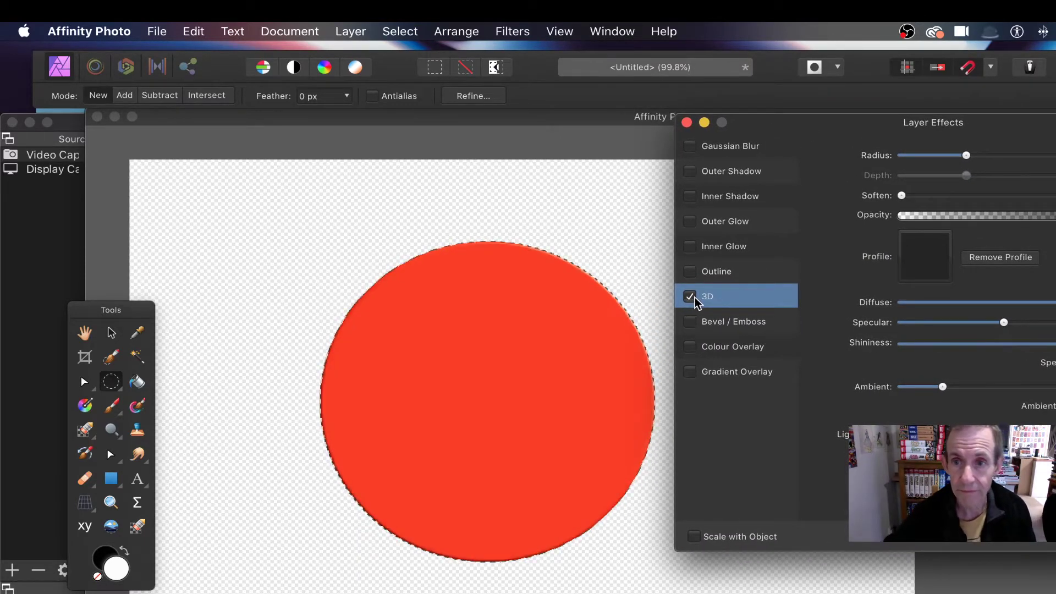
{"action": "left_click_drag", "start_coordinate": [982, 156], "coordinate": [1055, 159]}
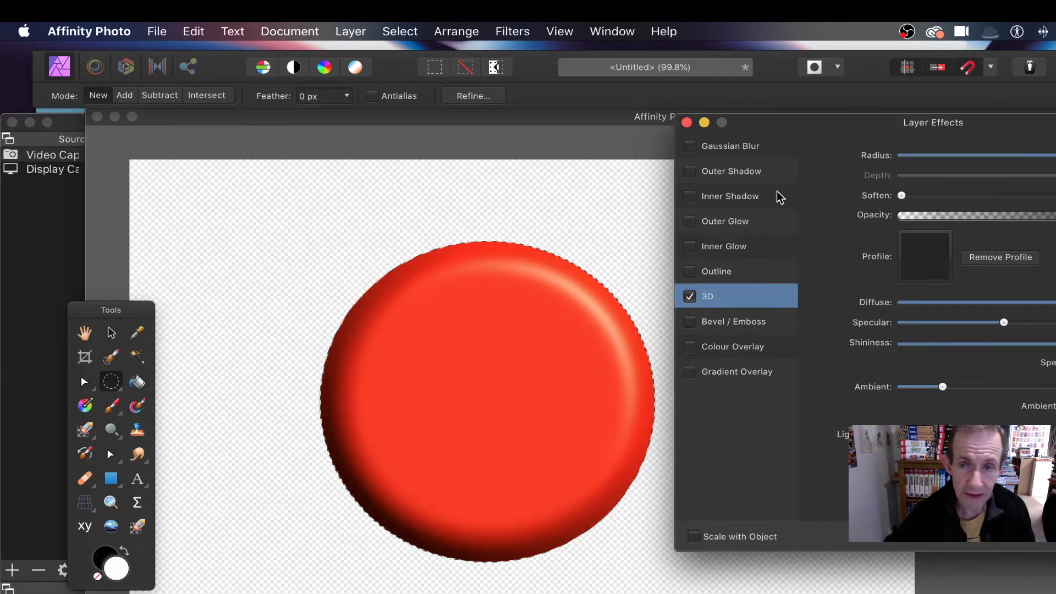
{"action": "left_click_drag", "start_coordinate": [979, 122], "coordinate": [701, 122]}
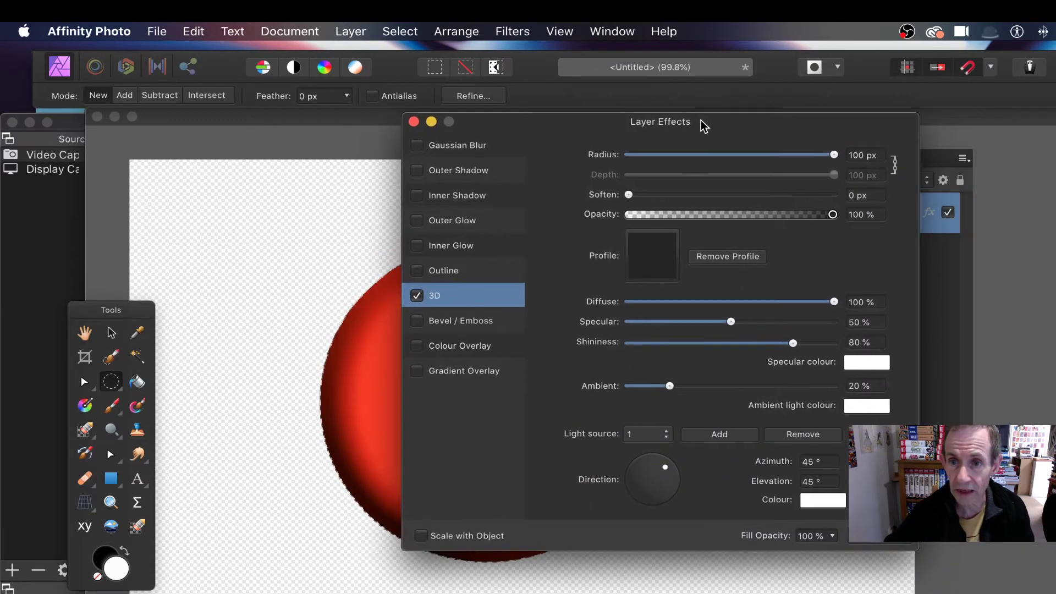
Increase the 3D effect's radius to 500 px and further to 800 px to shape the circle into a sphere
{"action": "left_click", "coordinate": [856, 157]}
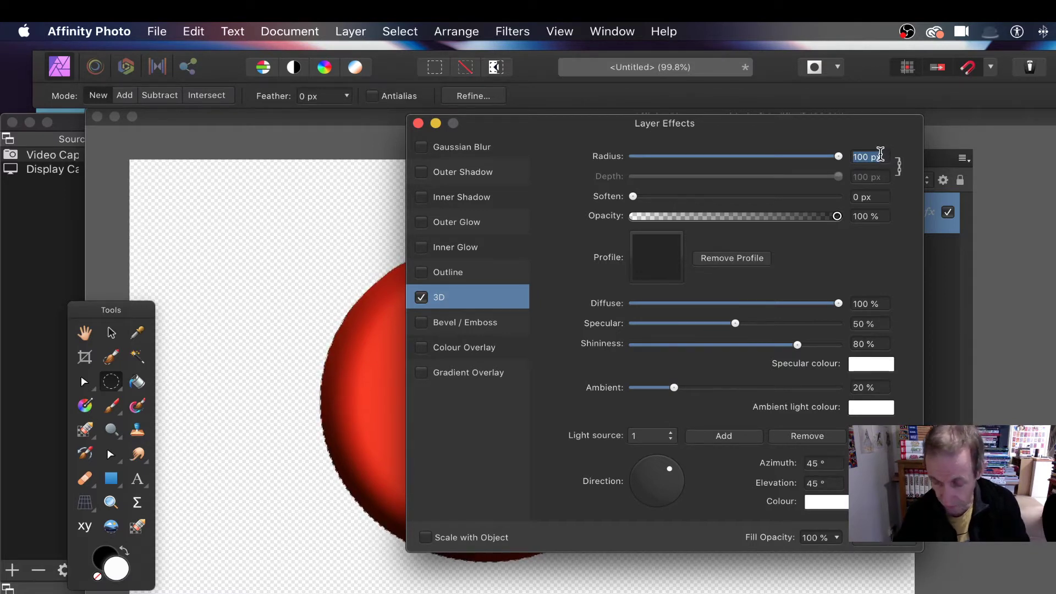
{"action": "type", "text": "50"}
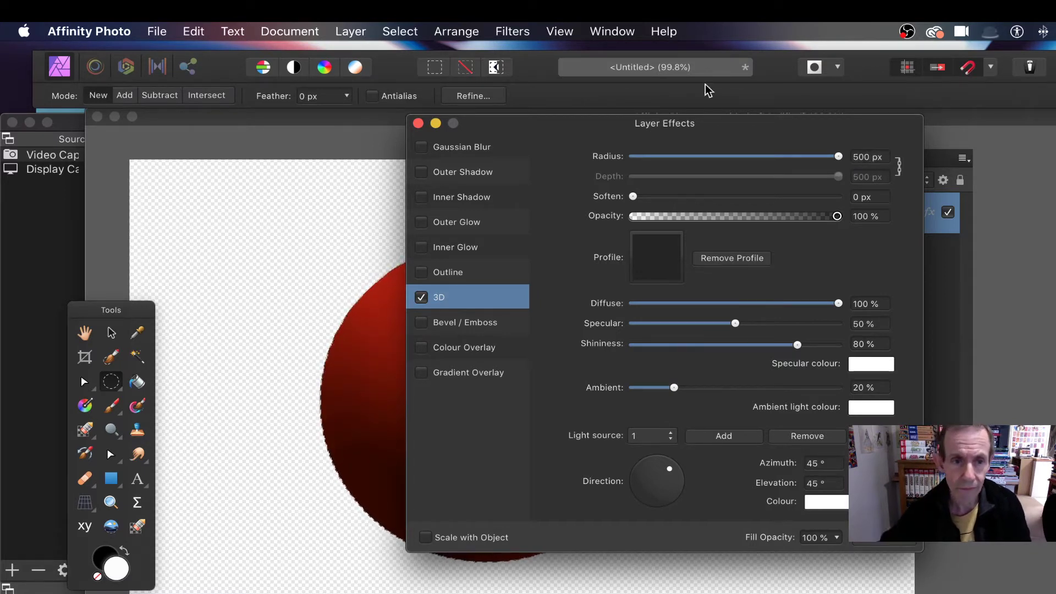
{"action": "left_click_drag", "start_coordinate": [603, 129], "coordinate": [897, 156]}
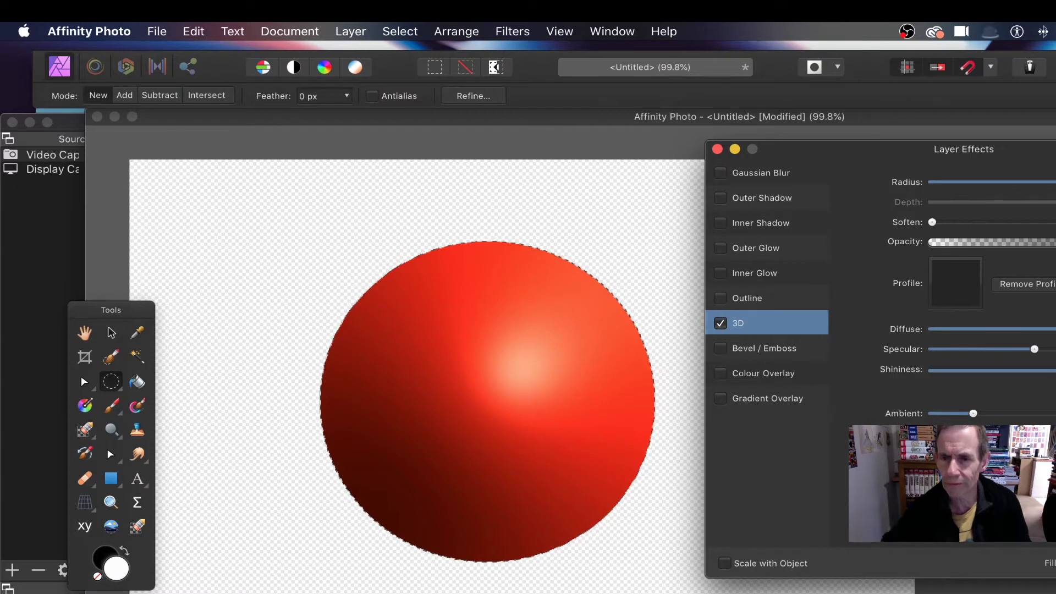
{"action": "left_click_drag", "start_coordinate": [933, 225], "coordinate": [851, 225]}
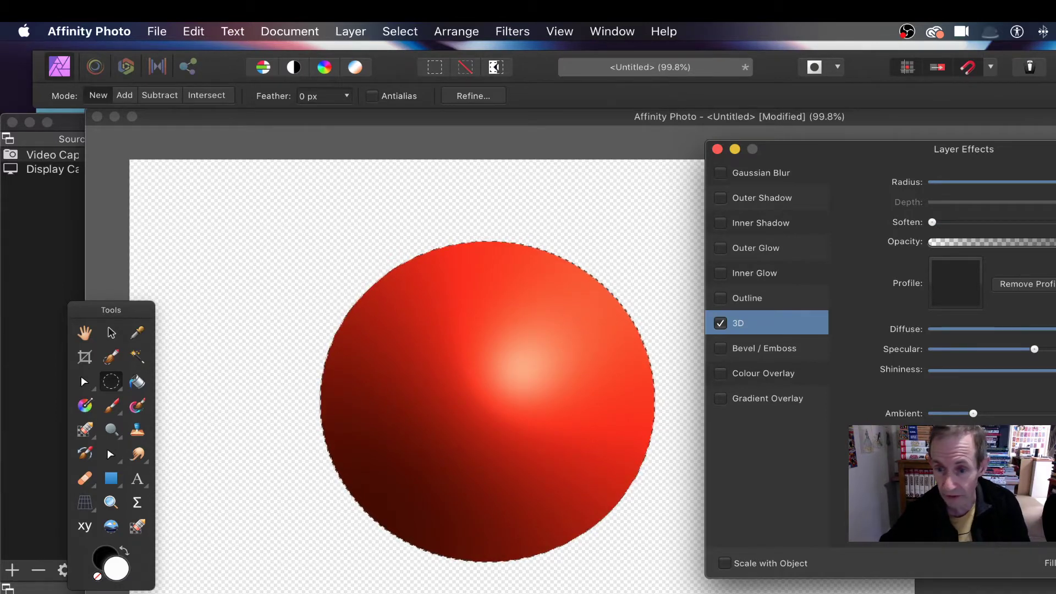
Turn the 3D effect's light direction so the sphere is lit from its upper left
{"action": "left_click_drag", "start_coordinate": [883, 149], "coordinate": [673, 118]}
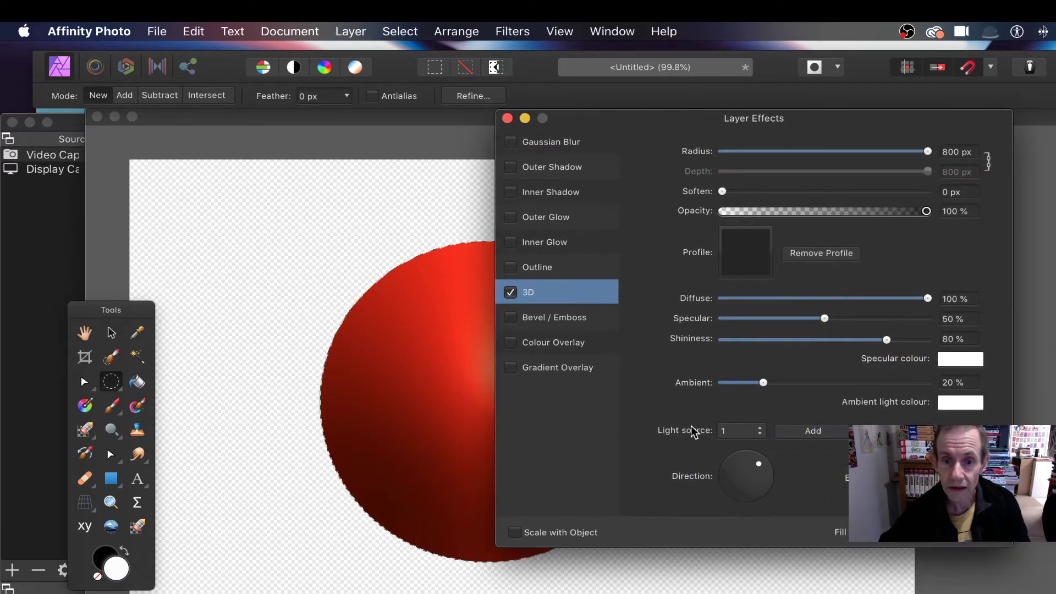
{"action": "left_click_drag", "start_coordinate": [758, 464], "coordinate": [734, 465]}
{"action": "left_click_drag", "start_coordinate": [785, 116], "coordinate": [905, 121]}
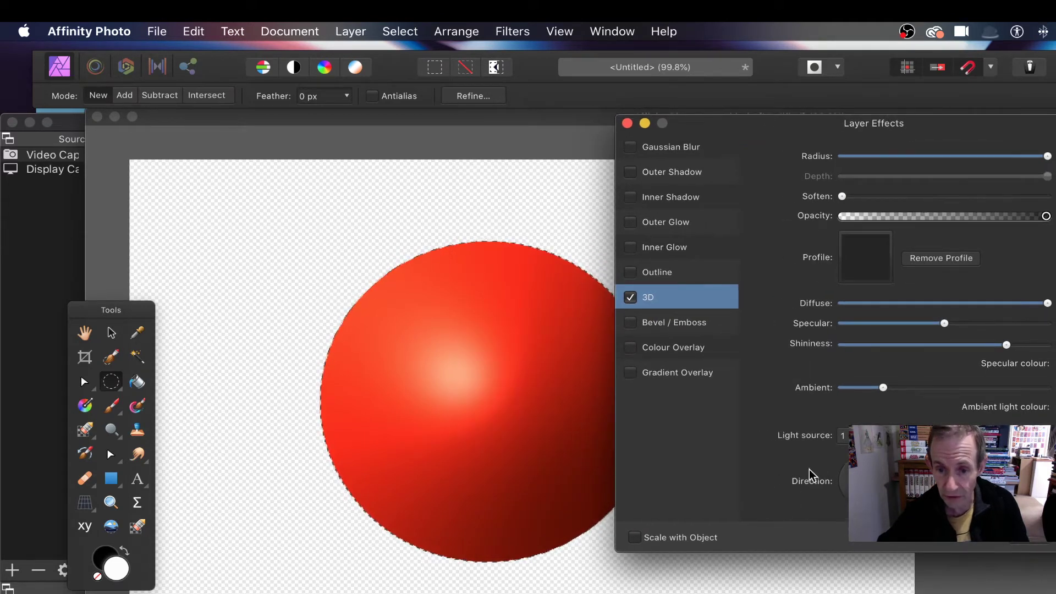
Add a second light source to the 3D effect and direct it from the sphere's lower right
{"action": "left_click", "coordinate": [842, 435]}
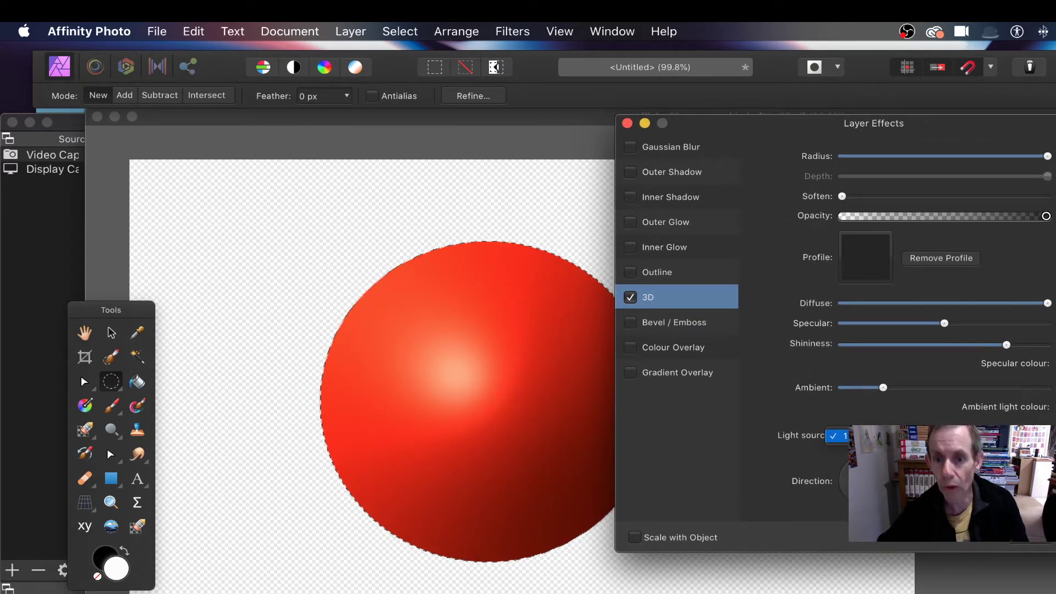
{"action": "left_click", "coordinate": [856, 435]}
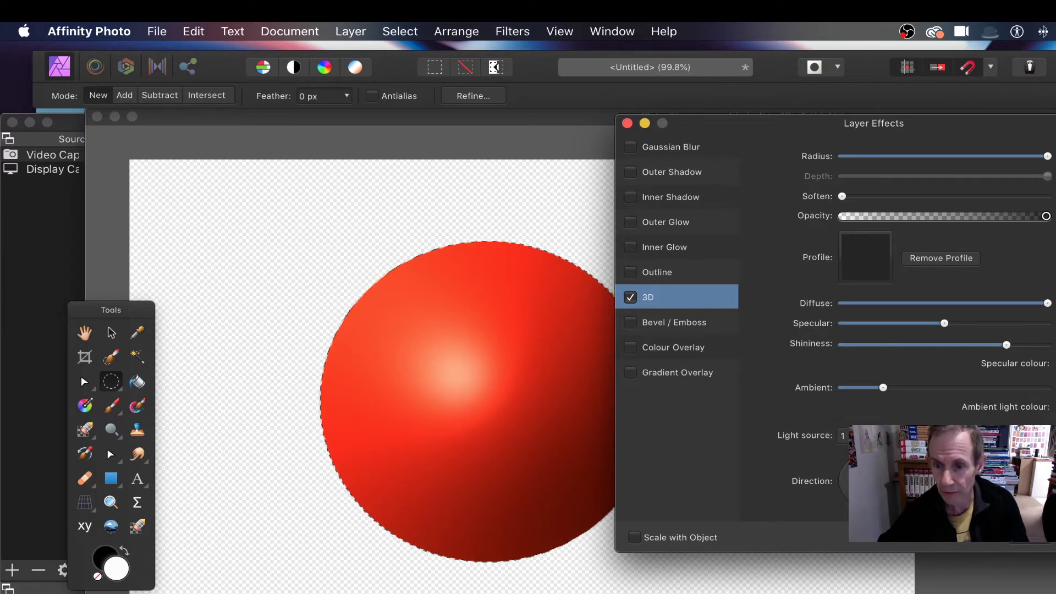
{"action": "left_click", "coordinate": [856, 436]}
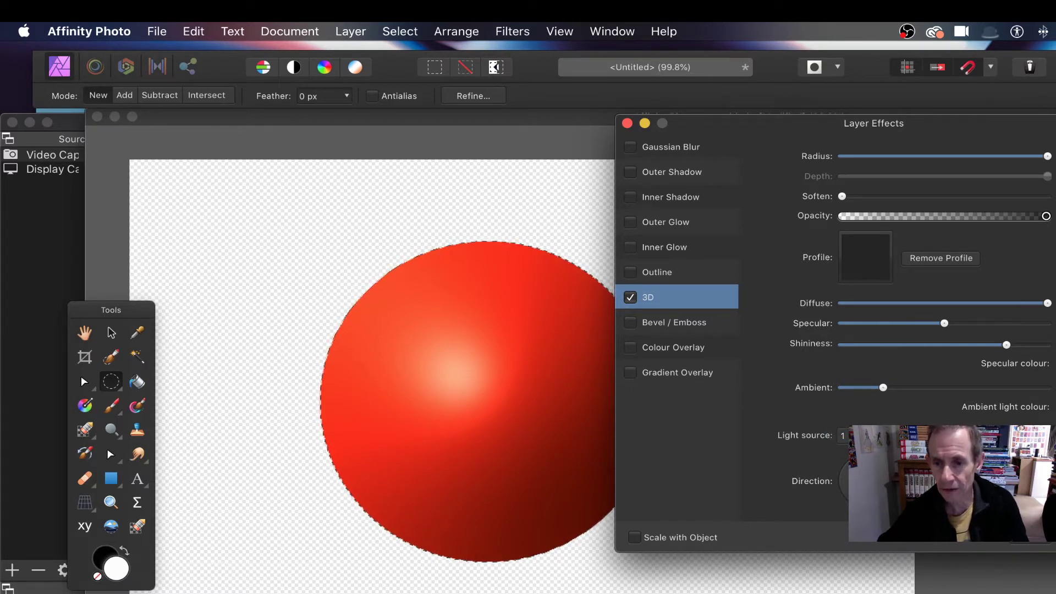
{"action": "left_click", "coordinate": [856, 448]}
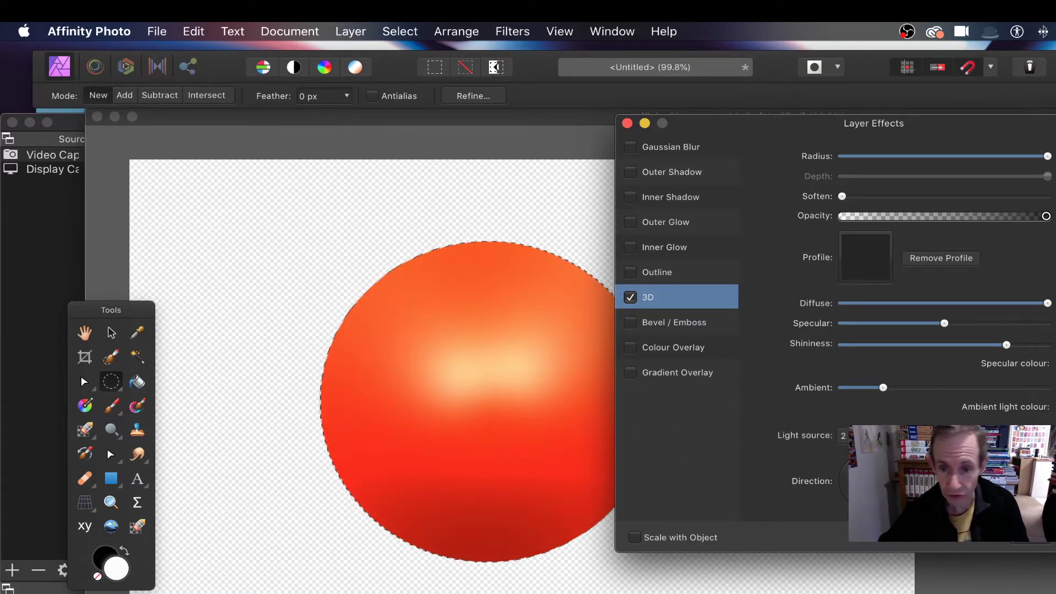
{"action": "left_click_drag", "start_coordinate": [861, 474], "coordinate": [874, 494]}
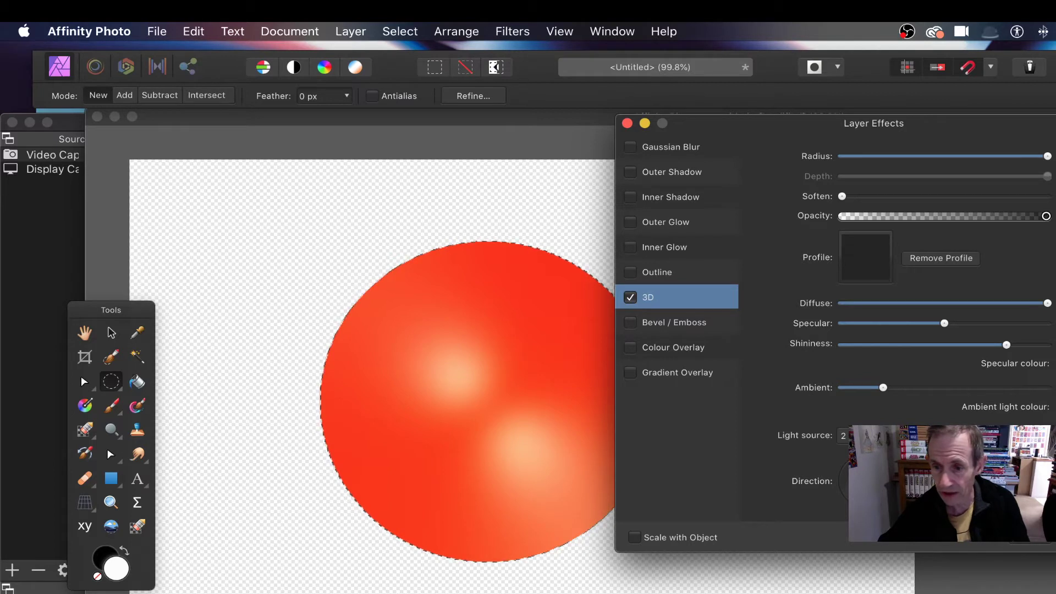
Recolour the second light source with the Crayons swatches, settling on a bluish tint
{"action": "left_click", "coordinate": [1052, 363]}
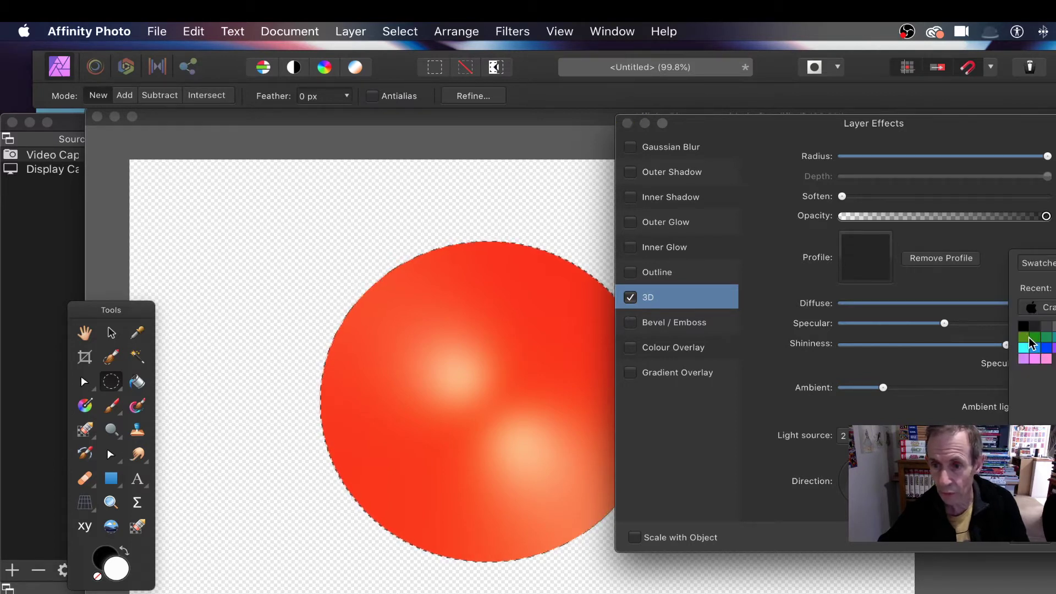
{"action": "left_click", "coordinate": [1025, 339]}
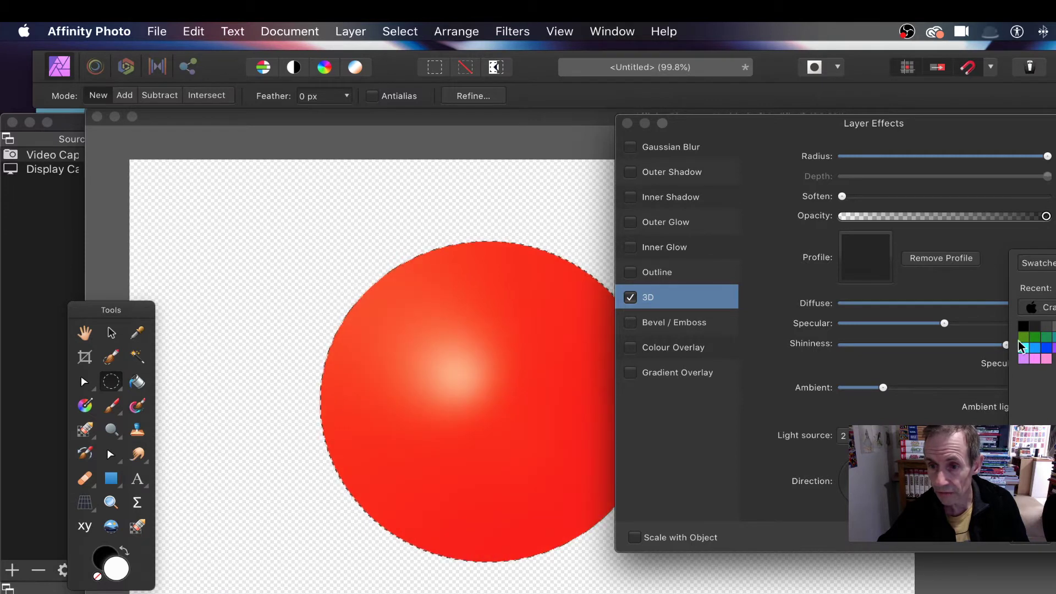
{"action": "left_click", "coordinate": [1025, 337]}
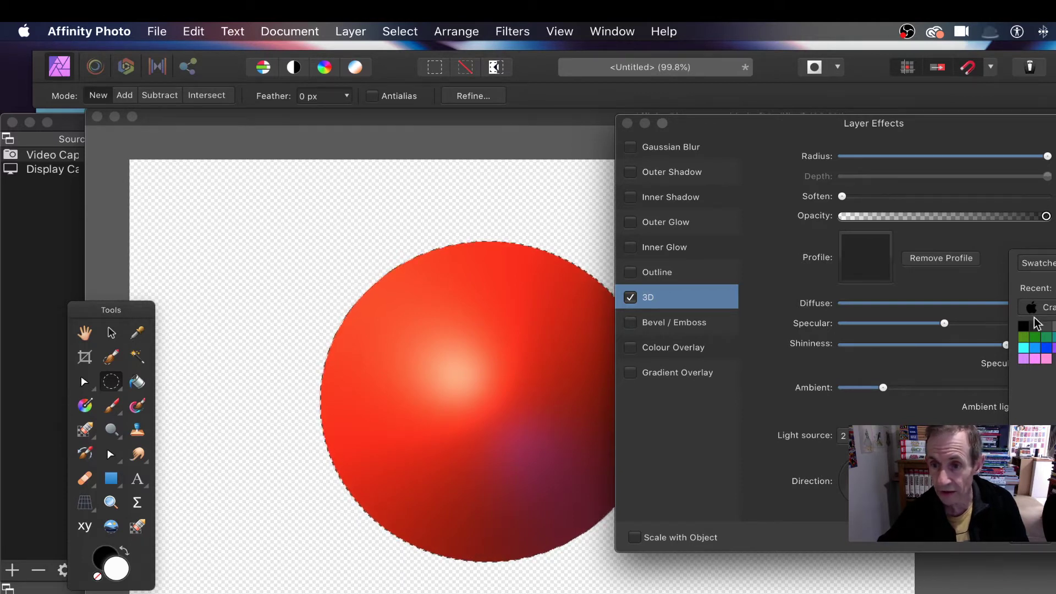
Recolour the second light source of the 3D effect with a green from the Crayons swatches
{"action": "left_click", "coordinate": [985, 250]}
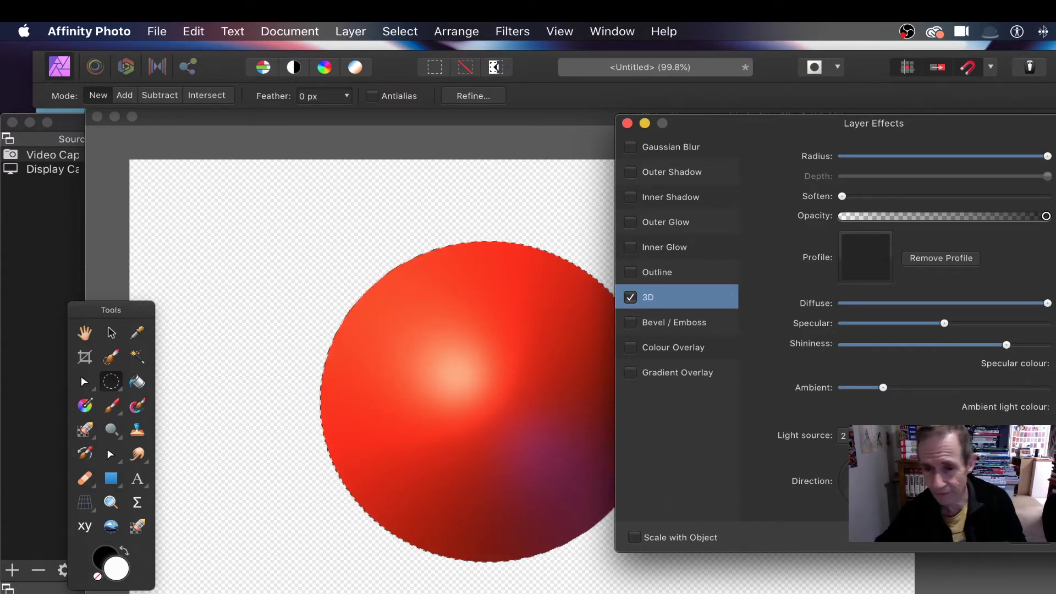
{"action": "left_click", "coordinate": [1052, 363]}
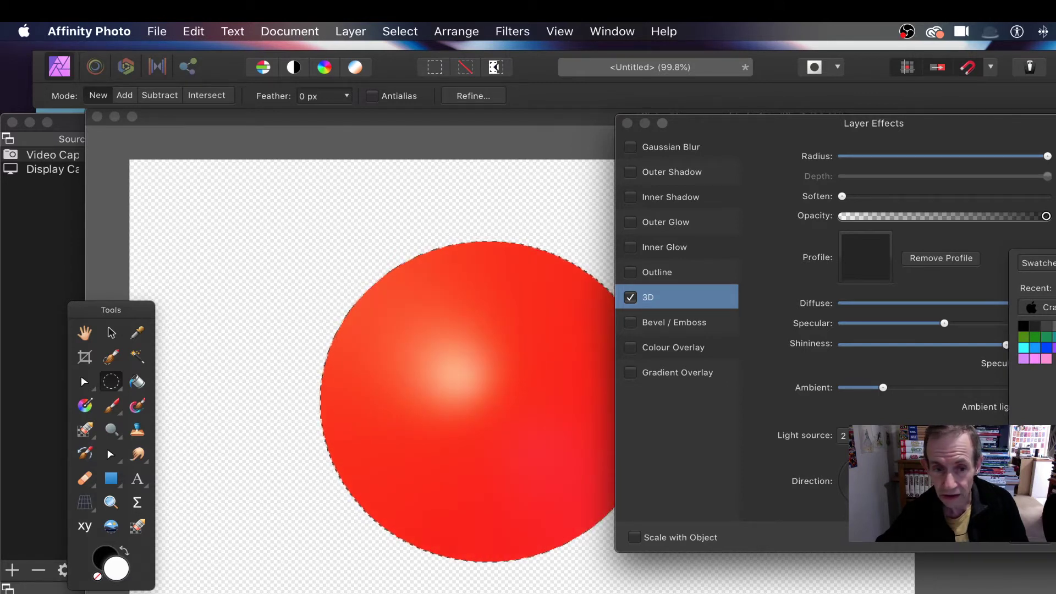
{"action": "left_click", "coordinate": [1051, 347]}
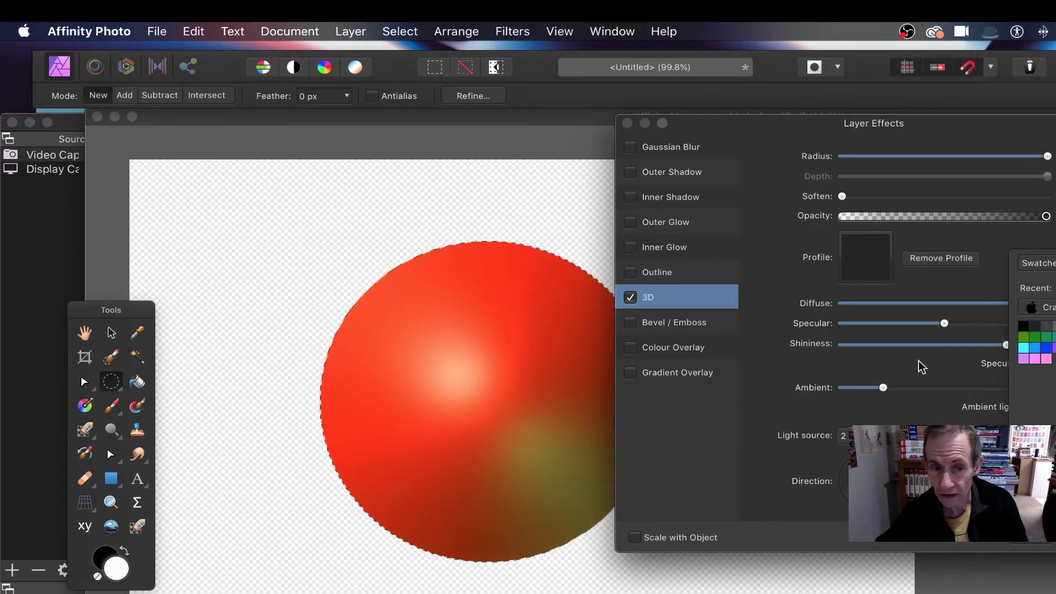
{"action": "left_click", "coordinate": [962, 282]}
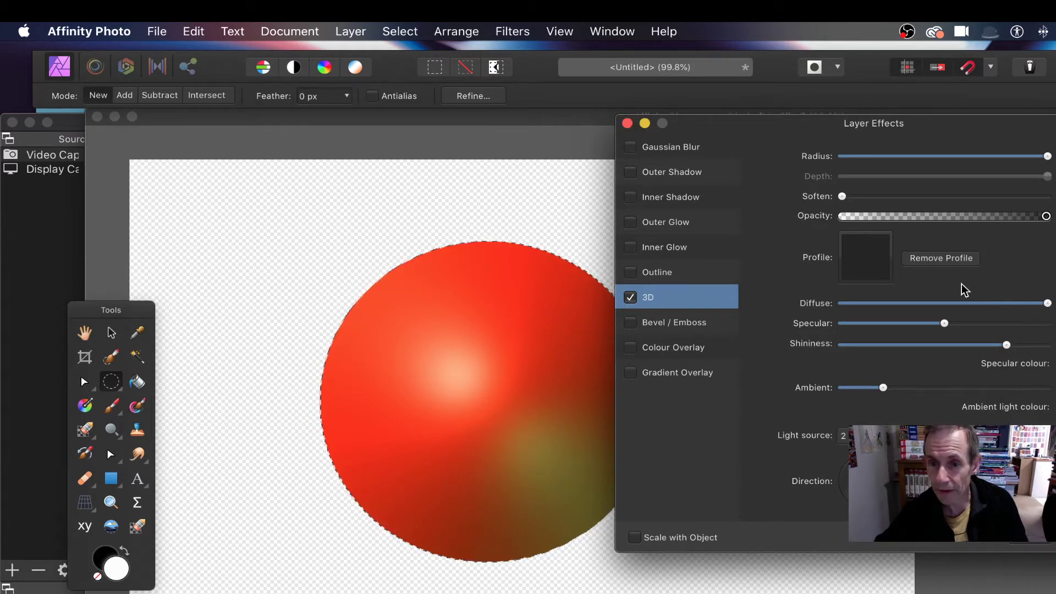
Slightly lower the 3D effect's ambient light, raise its specular strength and reduce diffuse to just over half, closing the layer effects
{"action": "mouse_move", "coordinate": [884, 388]}
{"action": "left_mouse_down"}
{"action": "mouse_move", "coordinate": [956, 390]}
{"action": "mouse_move", "coordinate": [835, 389]}
{"action": "mouse_move", "coordinate": [883, 385]}
{"action": "left_mouse_up"}
{"action": "mouse_move", "coordinate": [945, 323]}
{"action": "left_mouse_down"}
{"action": "mouse_move", "coordinate": [884, 322]}
{"action": "mouse_move", "coordinate": [994, 324]}
{"action": "left_mouse_up"}
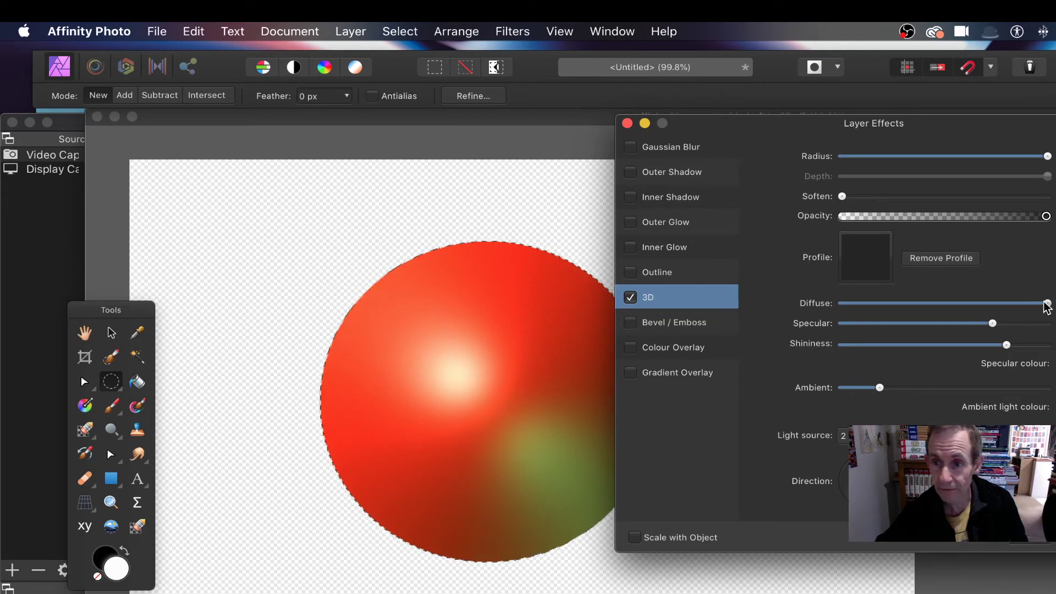
{"action": "left_click_drag", "start_coordinate": [1047, 304], "coordinate": [842, 304]}
{"action": "left_click_drag", "start_coordinate": [933, 308], "coordinate": [954, 307]}
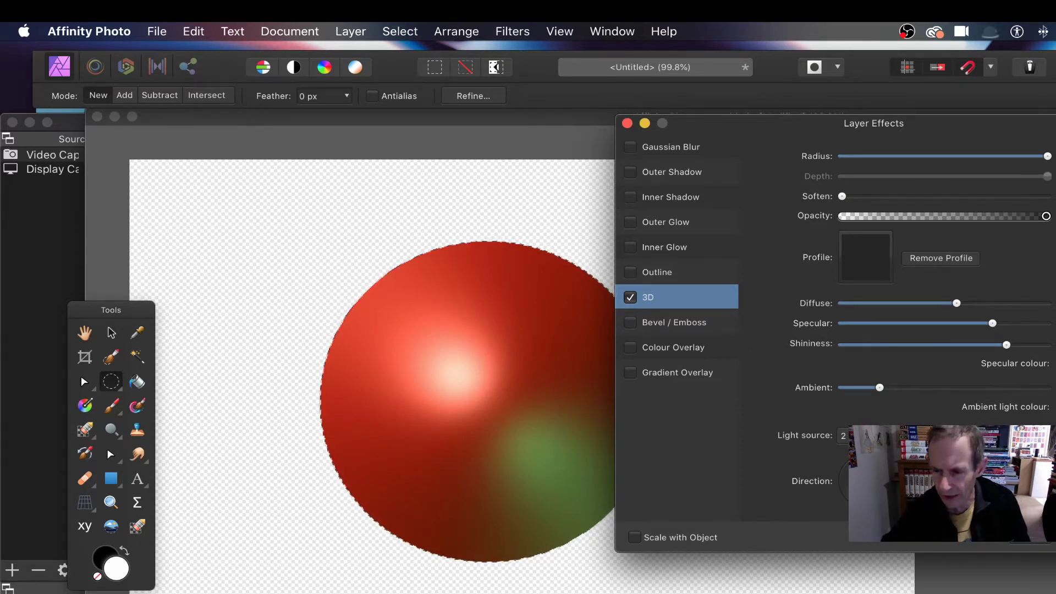
{"action": "key", "text": "Return"}
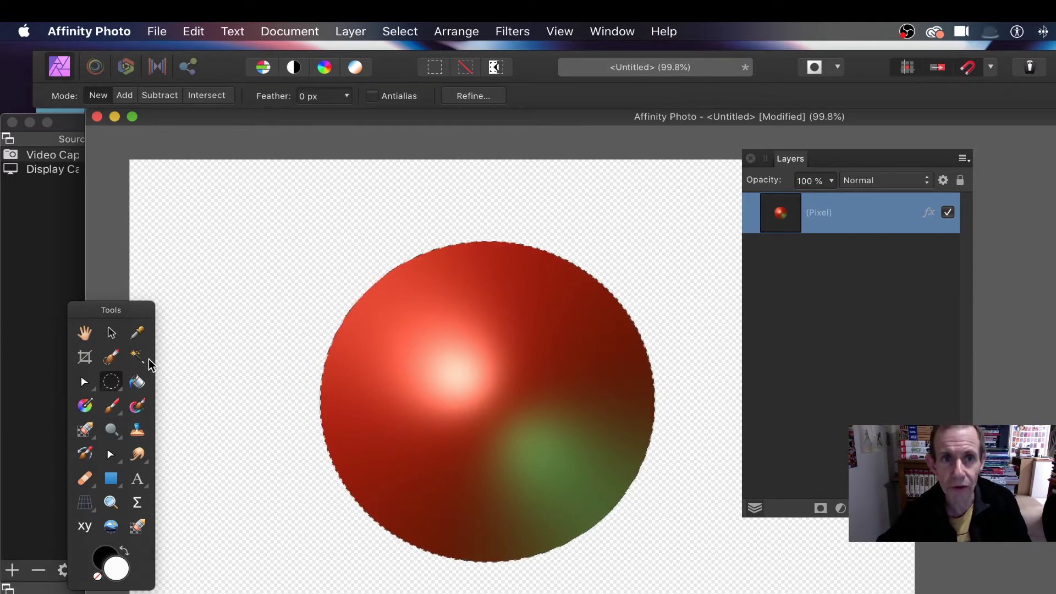
Crop the document closely around the sphere to 806 x 821 px and move the Layers panel clear of it
{"action": "left_click", "coordinate": [561, 31]}
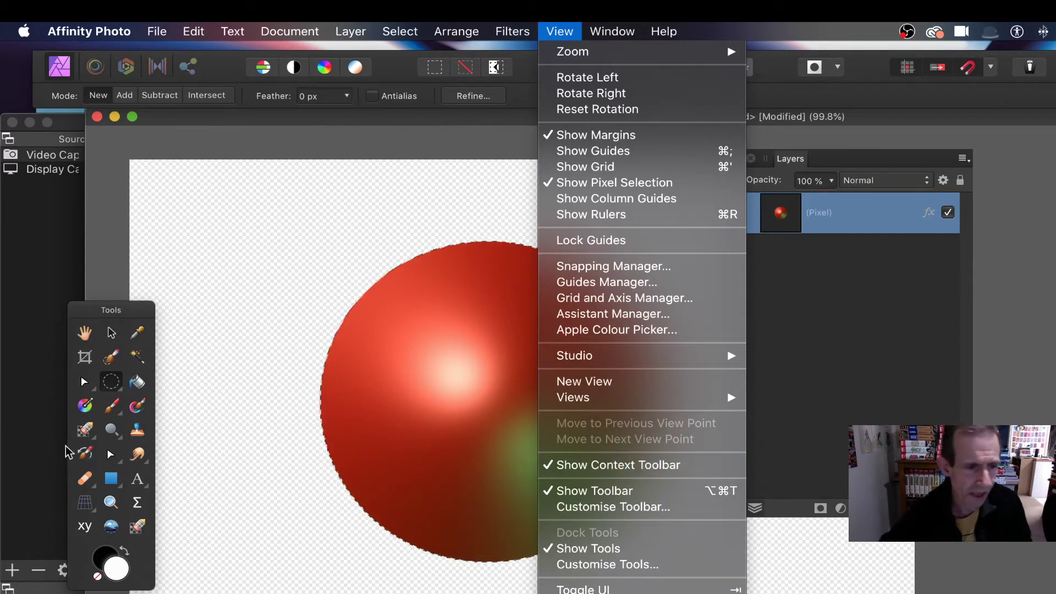
{"action": "left_click", "coordinate": [85, 363]}
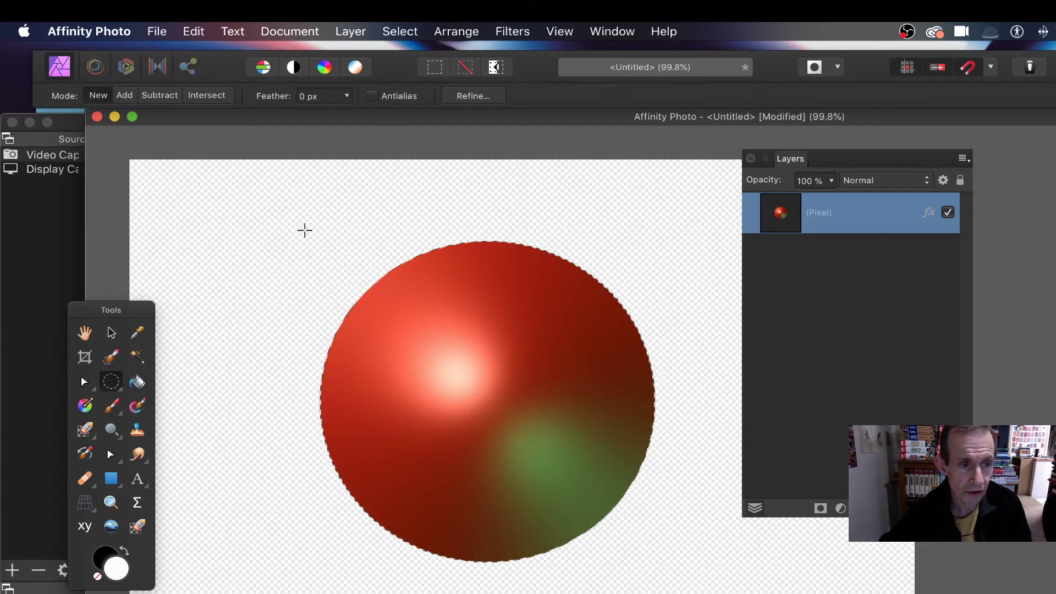
{"action": "left_click", "coordinate": [85, 357]}
{"action": "left_click_drag", "start_coordinate": [292, 227], "coordinate": [672, 572]}
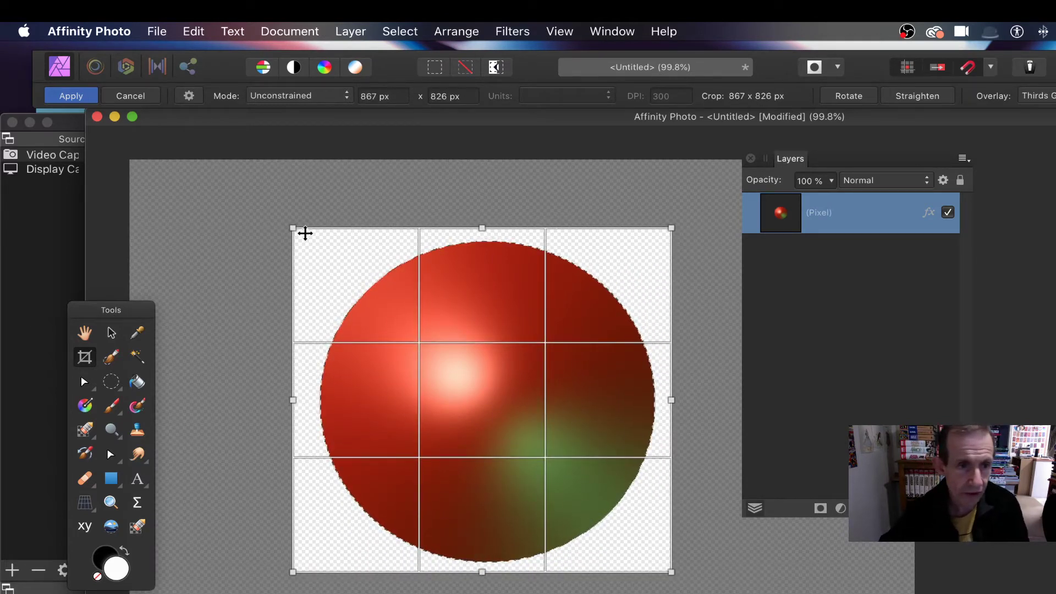
{"action": "left_click_drag", "start_coordinate": [293, 228], "coordinate": [313, 230]}
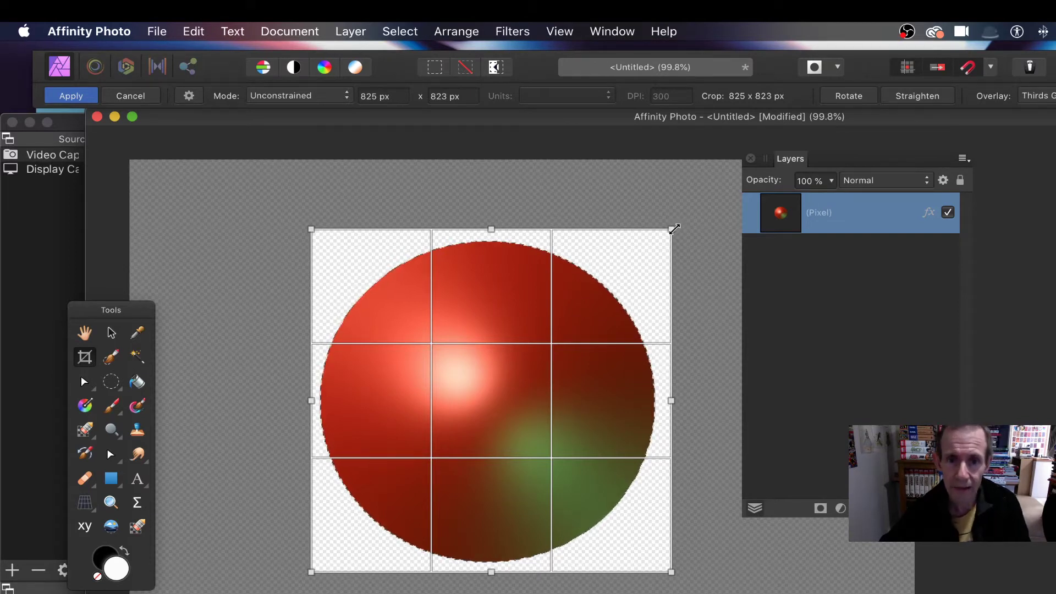
{"action": "left_click_drag", "start_coordinate": [671, 229], "coordinate": [662, 232]}
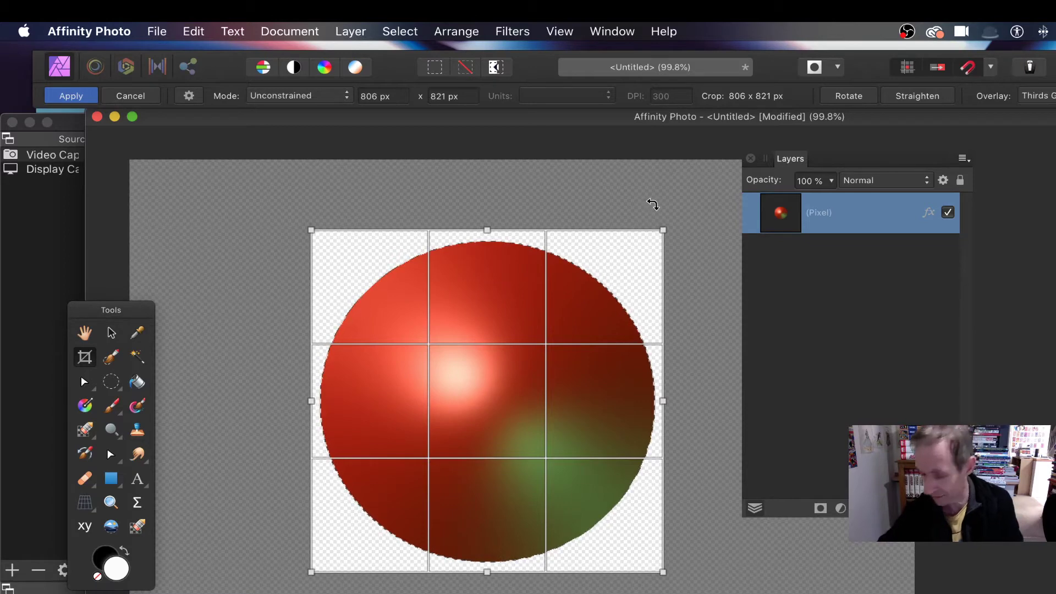
{"action": "key", "text": "Return"}
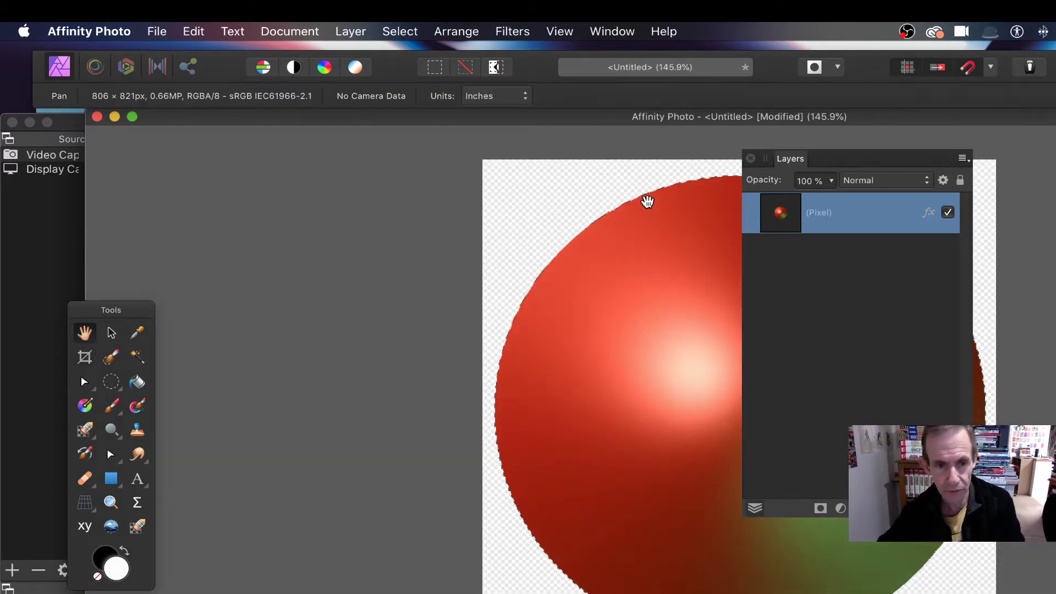
{"action": "left_click_drag", "start_coordinate": [804, 170], "coordinate": [1055, 193]}
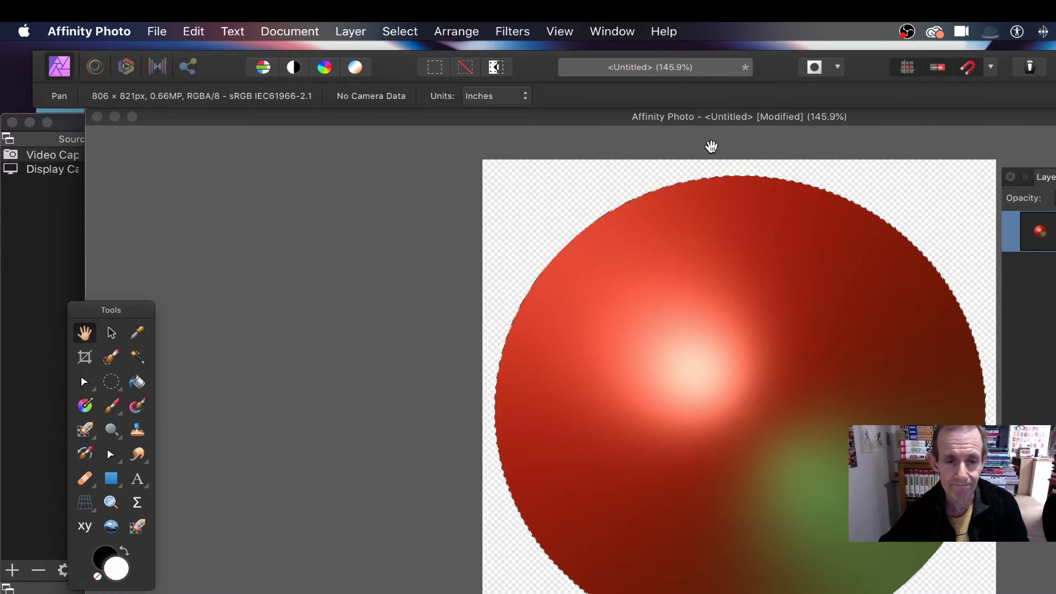
Export the whole document as a PNG at 806 x 821 px to the Desktop under the name 2
{"action": "left_click", "coordinate": [154, 31]}
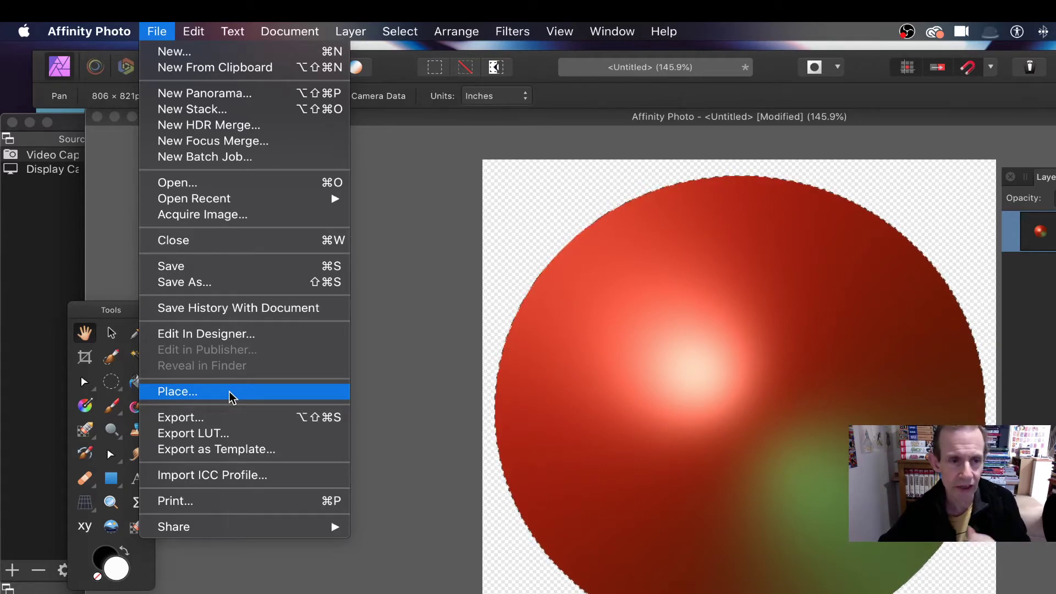
{"action": "left_click", "coordinate": [240, 419]}
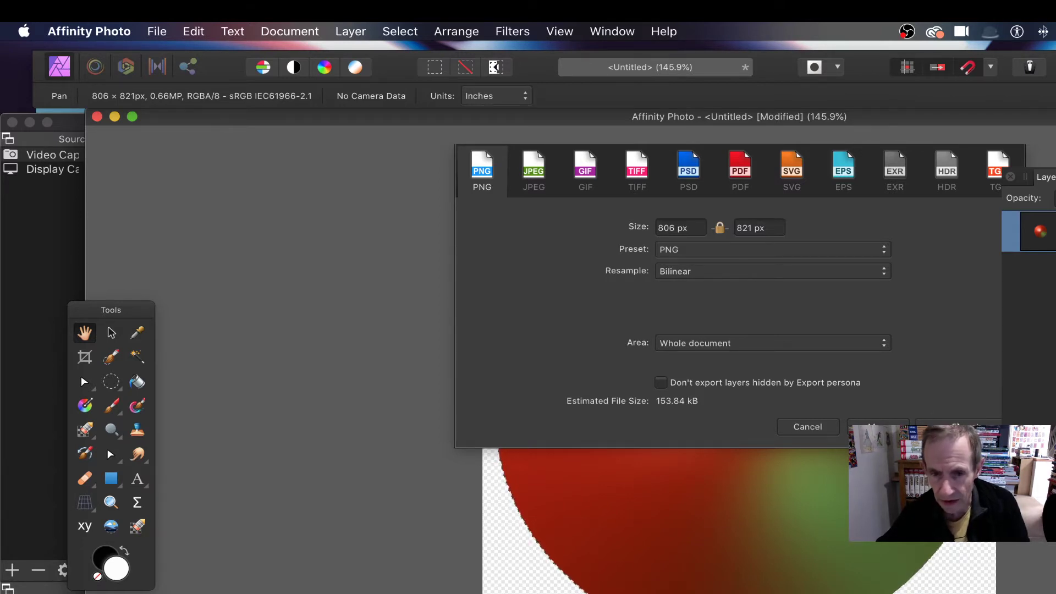
{"action": "left_click", "coordinate": [875, 427]}
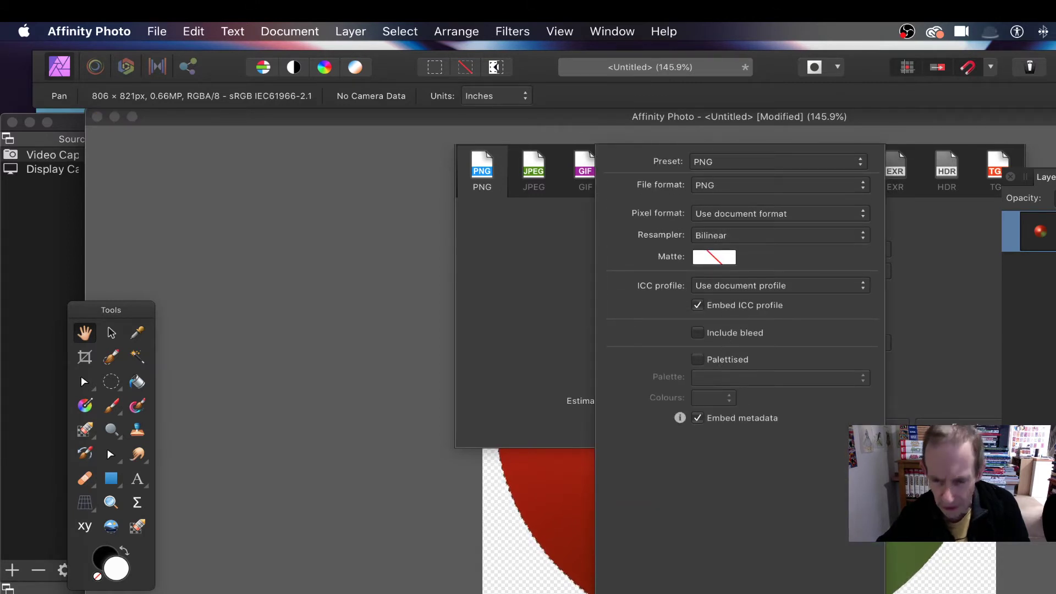
{"action": "left_click", "coordinate": [959, 424]}
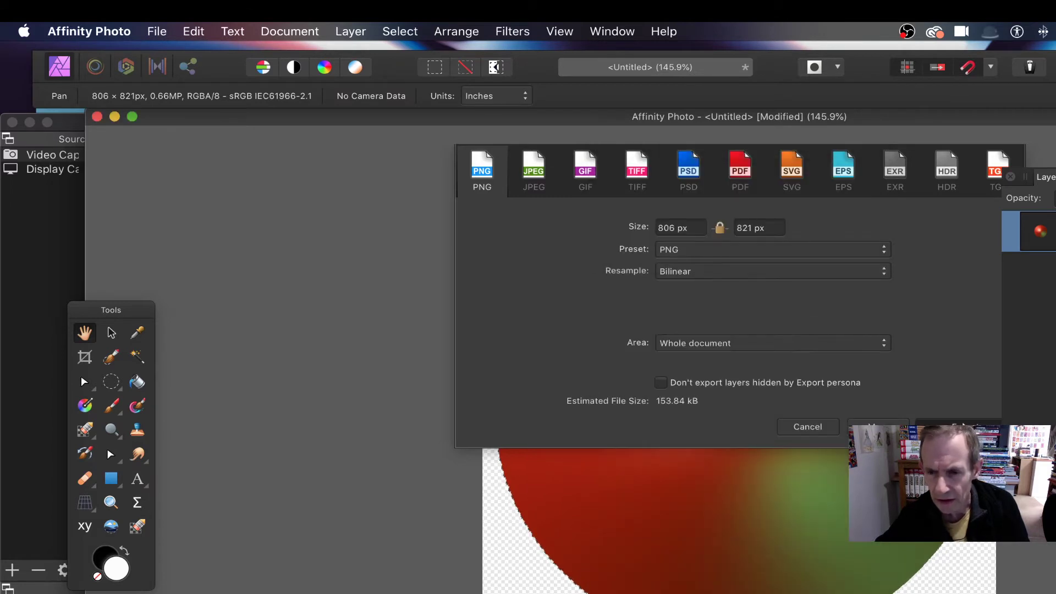
{"action": "key", "text": "Escape"}
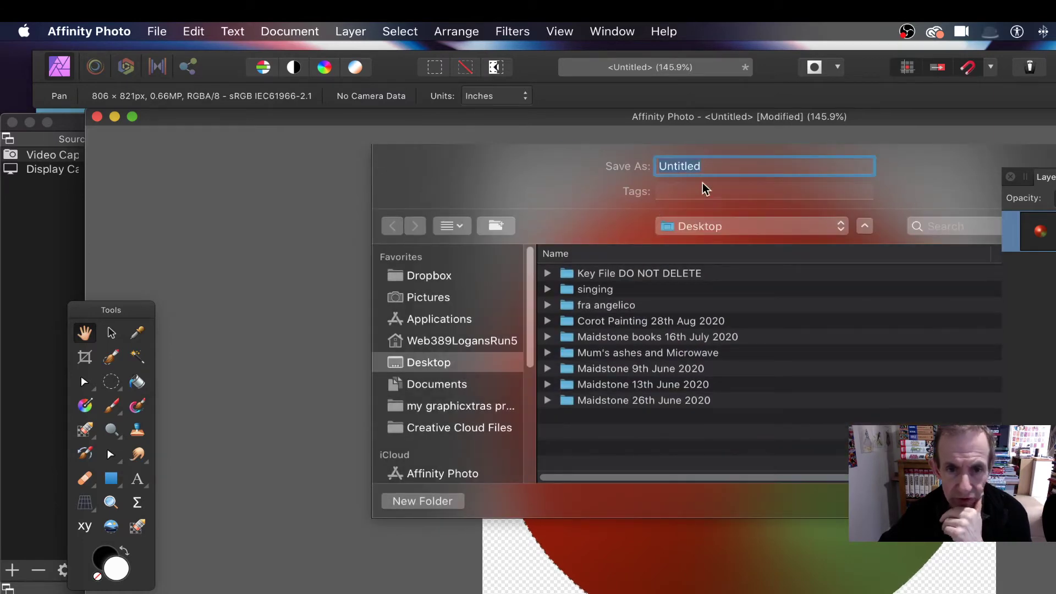
{"action": "type", "text": "2"}
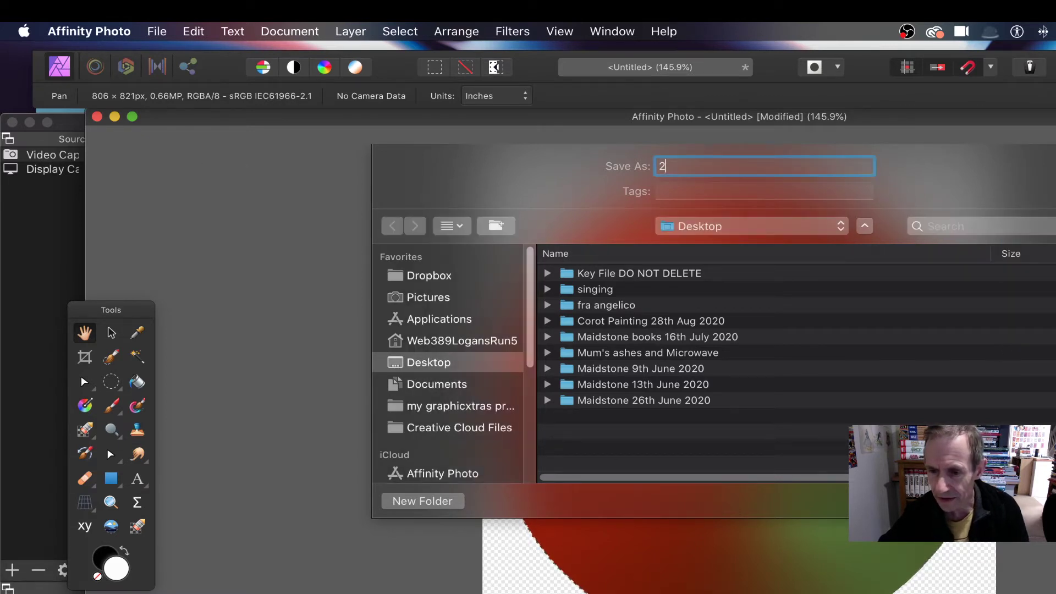
{"action": "key", "text": "Return"}
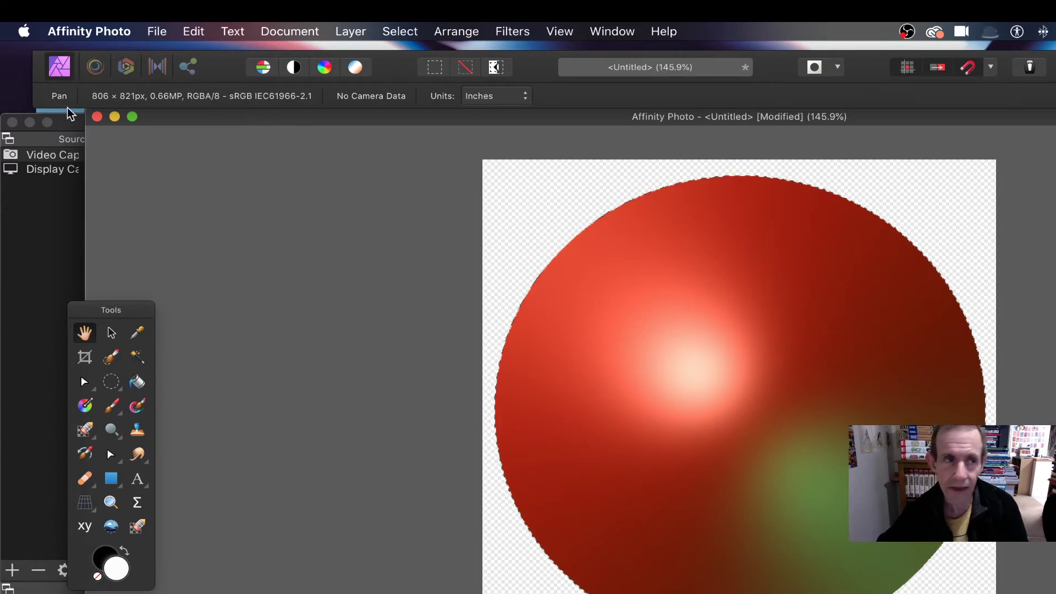
Create a new document from the 6R photo preset, 8 x 6 in
{"action": "left_click", "coordinate": [158, 32]}
{"action": "left_click", "coordinate": [170, 52]}
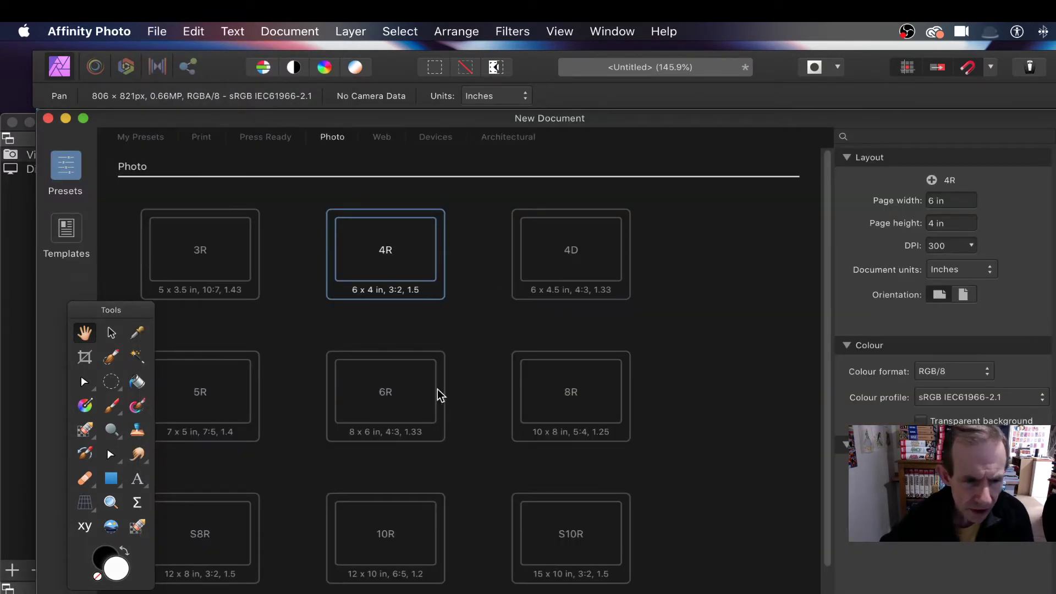
{"action": "double_click", "coordinate": [387, 398]}
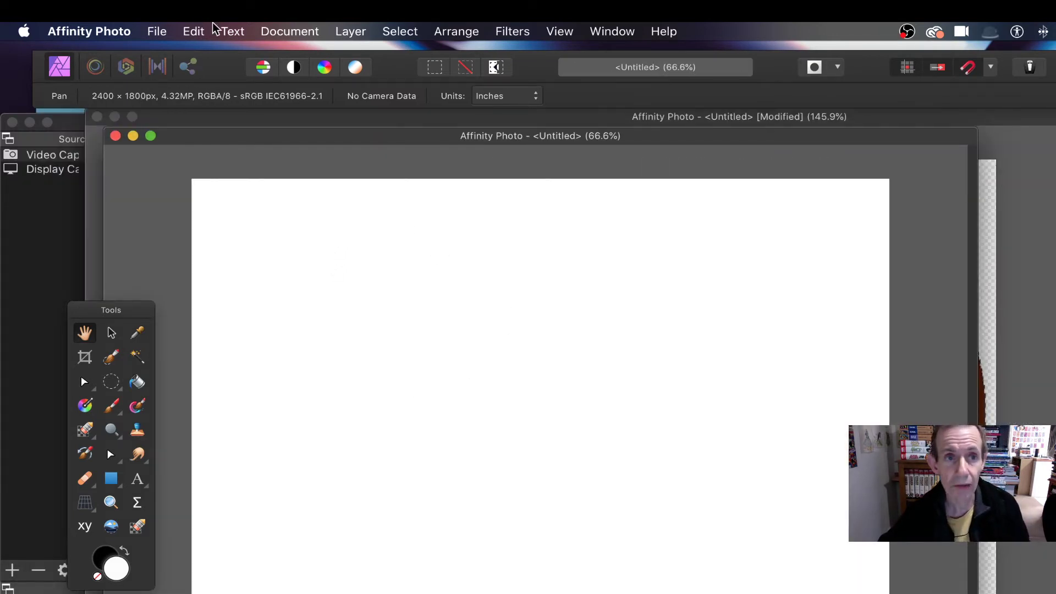
Add a new fill layer to the blank document and show the Layers panel
{"action": "left_click", "coordinate": [368, 32]}
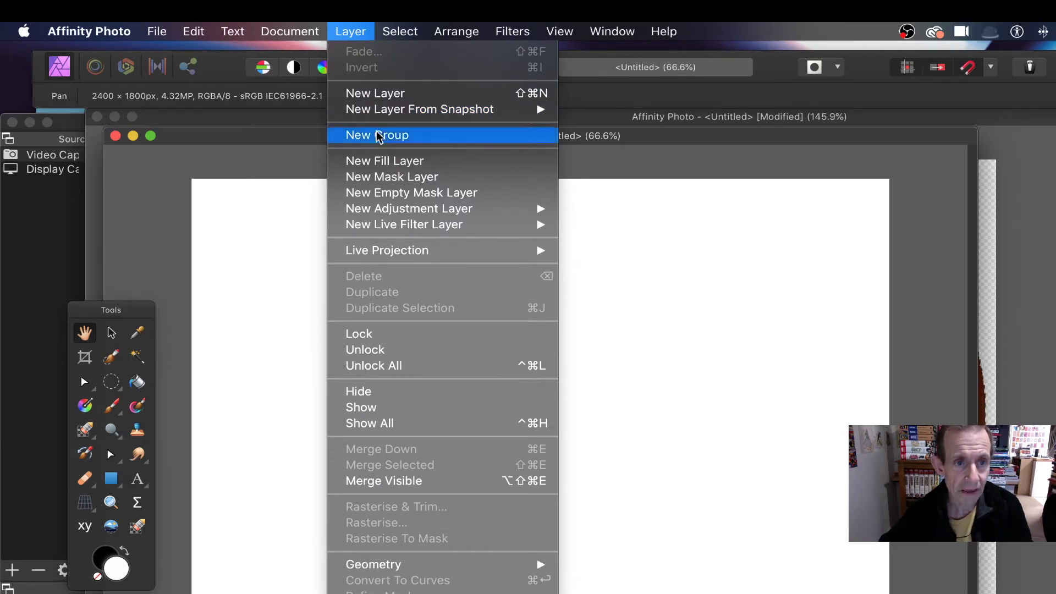
{"action": "mouse_move", "coordinate": [392, 214]}
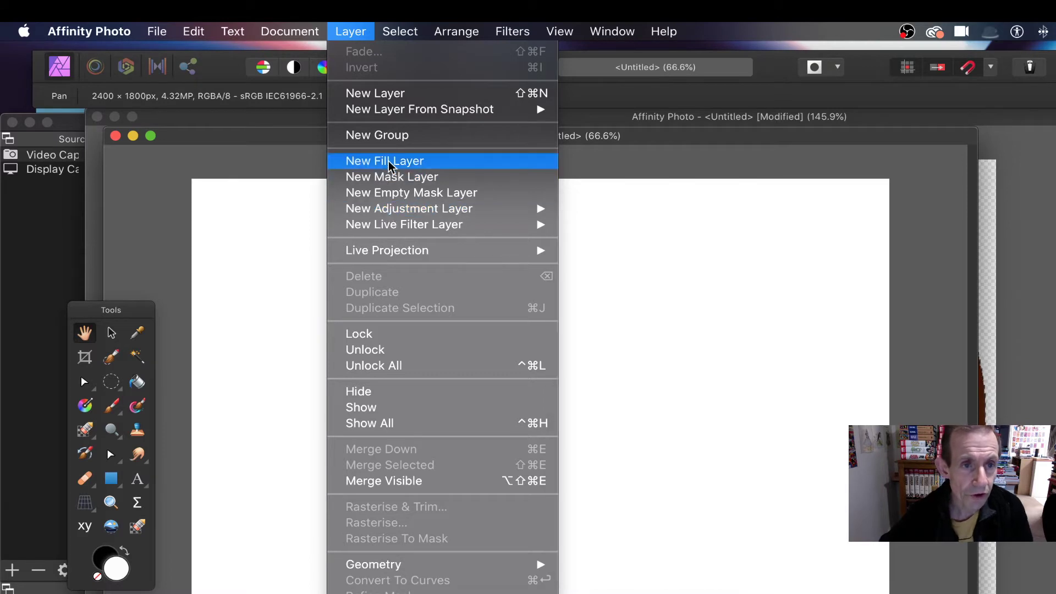
{"action": "left_click", "coordinate": [392, 161]}
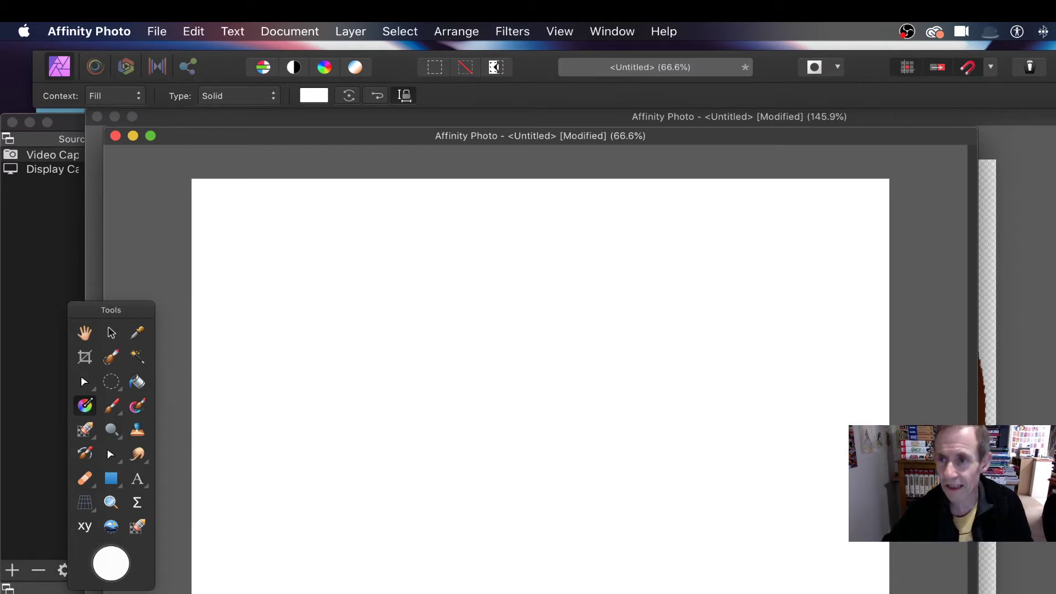
{"action": "key", "text": "F7"}
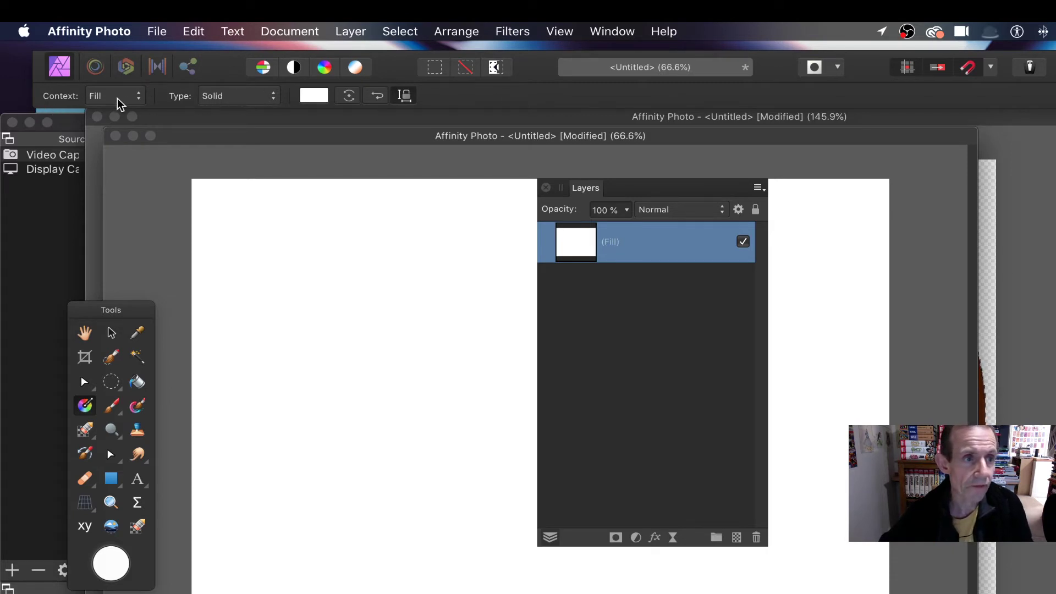
Change the fill layer's type to Bitmap, using 2.png from the Desktop as the image
{"action": "left_click", "coordinate": [234, 97]}
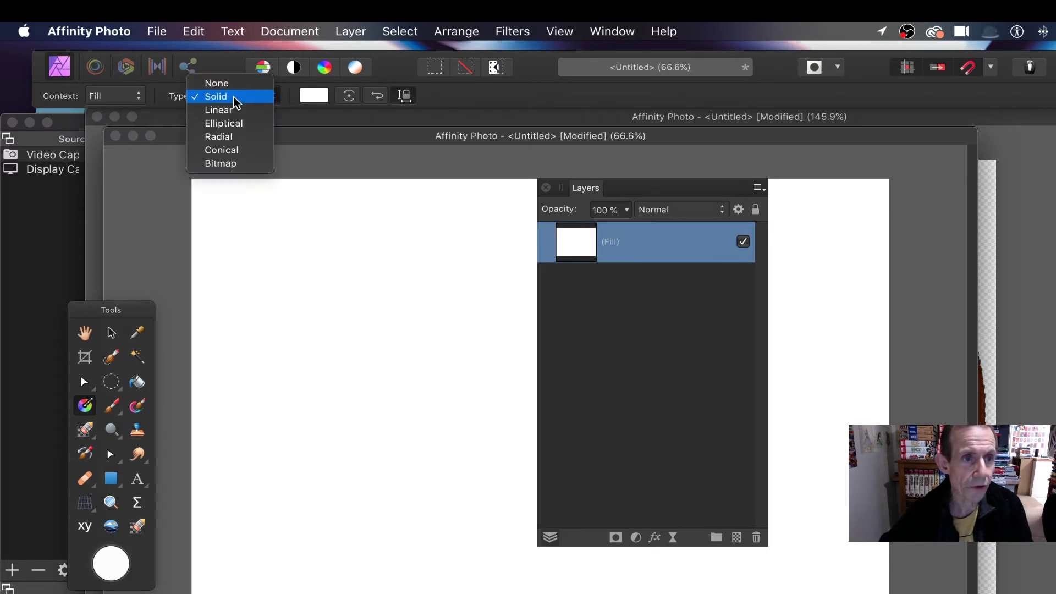
{"action": "left_click", "coordinate": [230, 164]}
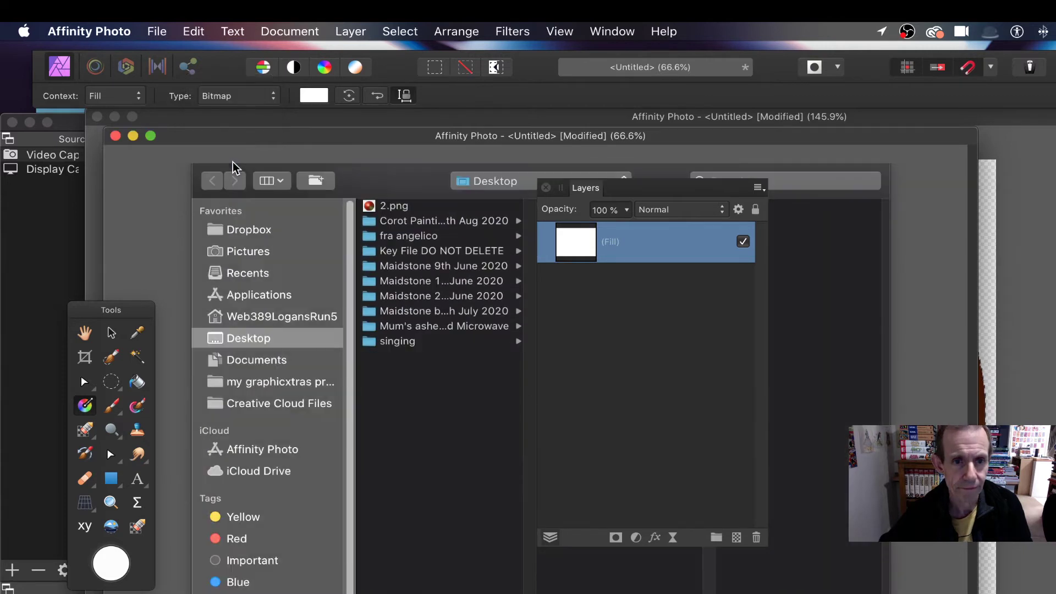
{"action": "left_click", "coordinate": [388, 207]}
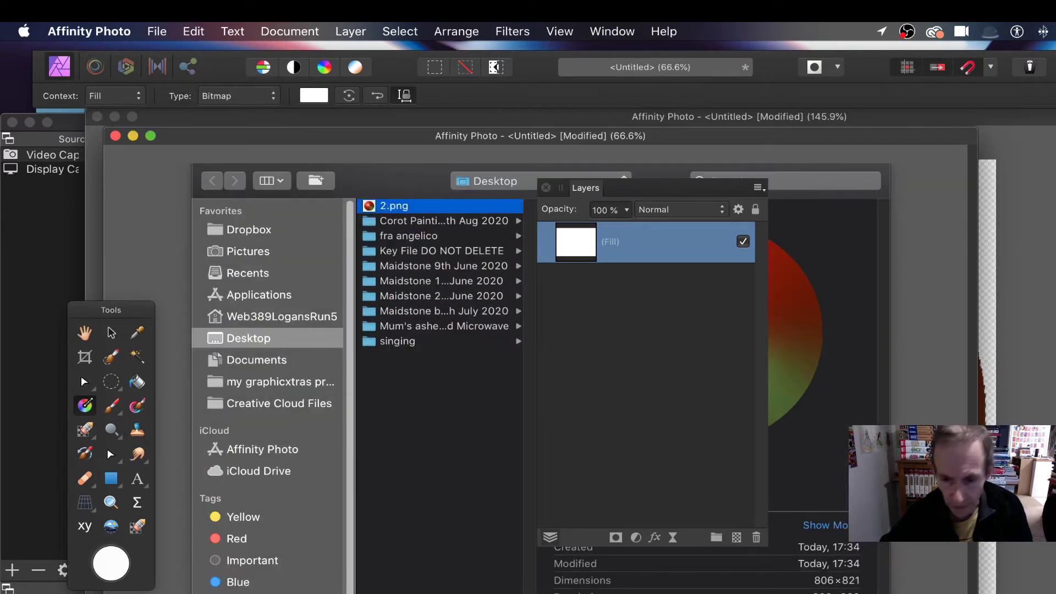
{"action": "left_click_drag", "start_coordinate": [649, 192], "coordinate": [954, 196]}
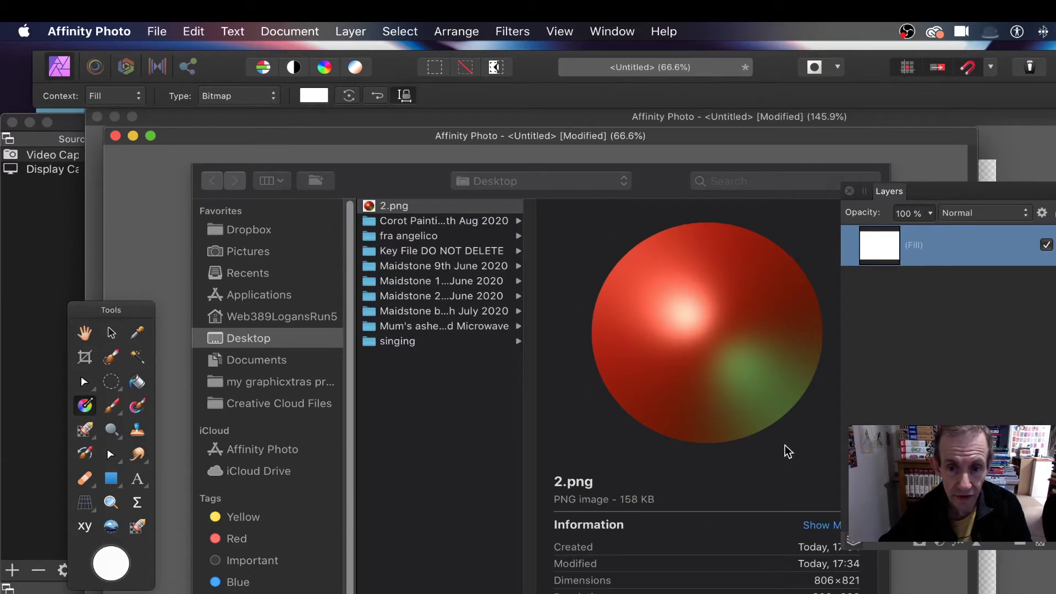
{"action": "key", "text": "Return"}
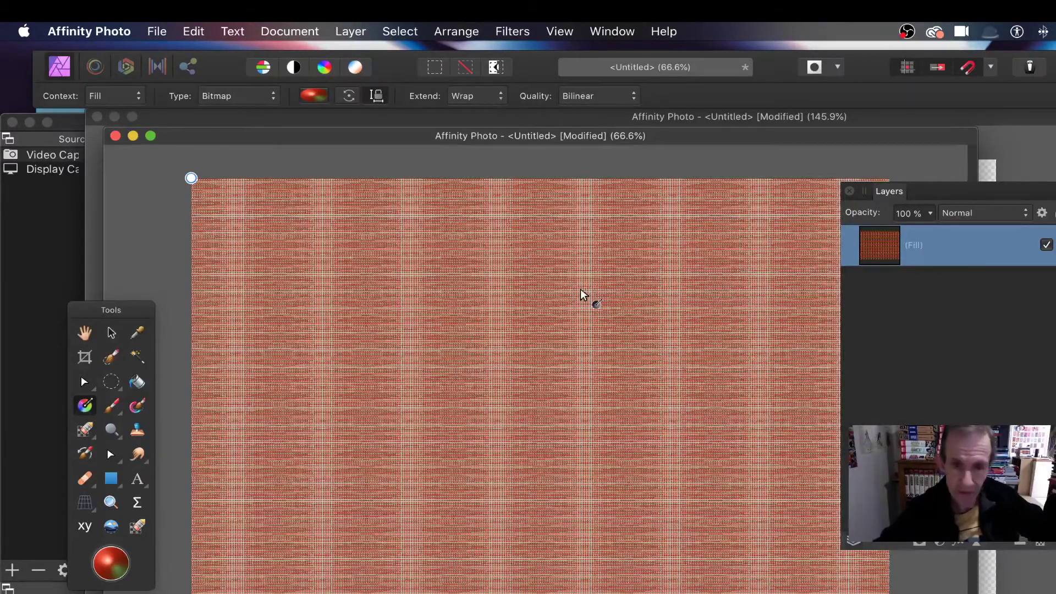
Enlarge, rotate and reposition the bitmap fill across the canvas so its tiles show as large, tilted rows of spheres
{"action": "left_click_drag", "start_coordinate": [582, 290], "coordinate": [627, 339]}
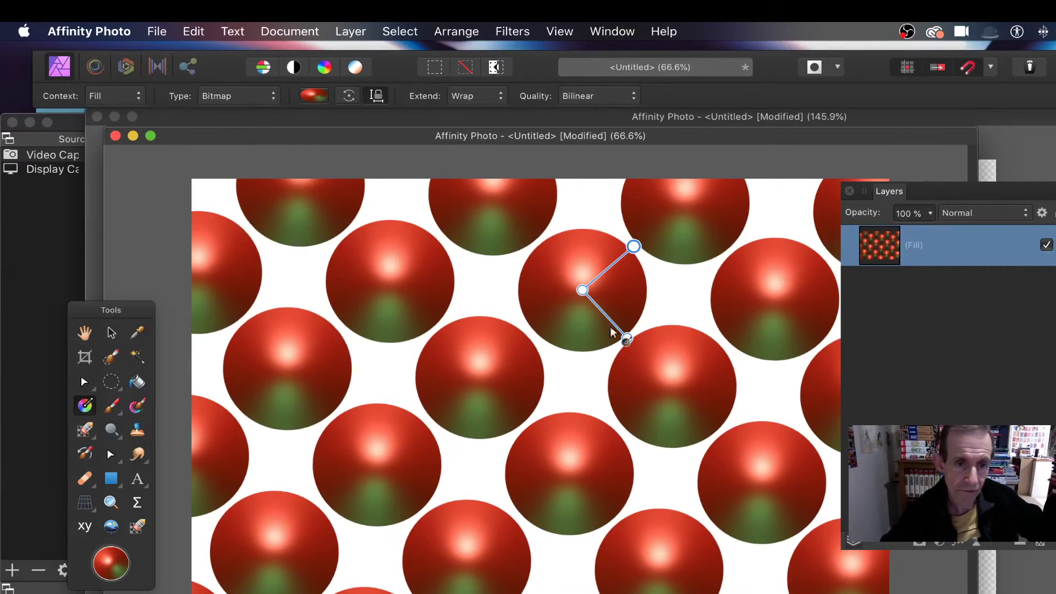
{"action": "left_click_drag", "start_coordinate": [582, 288], "coordinate": [473, 372]}
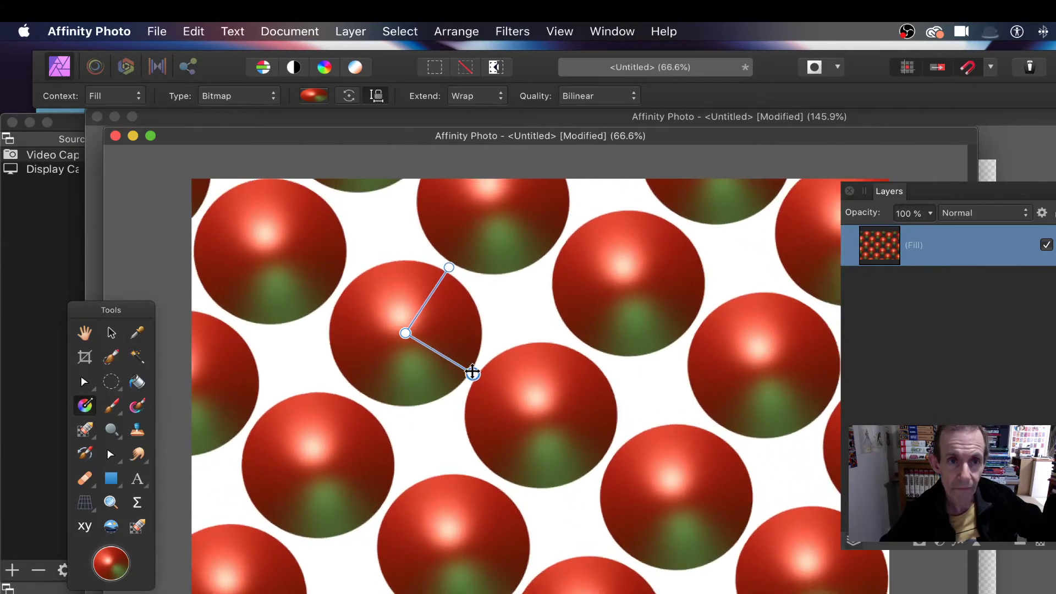
Try the Mirror and Repeat extend modes on the bitmap fill, and set it back to Wrap
{"action": "left_click", "coordinate": [490, 96]}
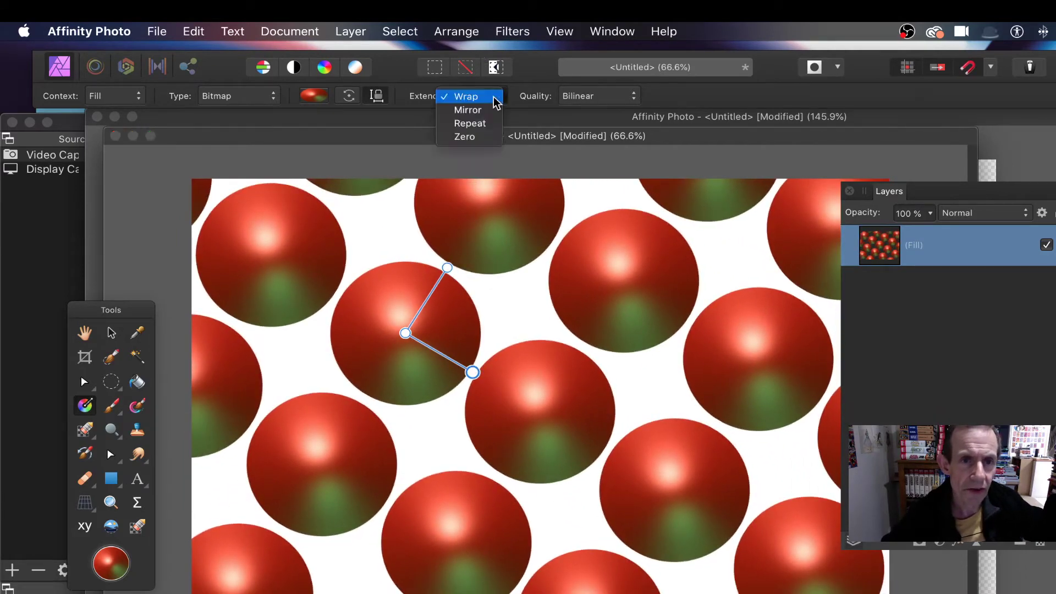
{"action": "left_click", "coordinate": [497, 113]}
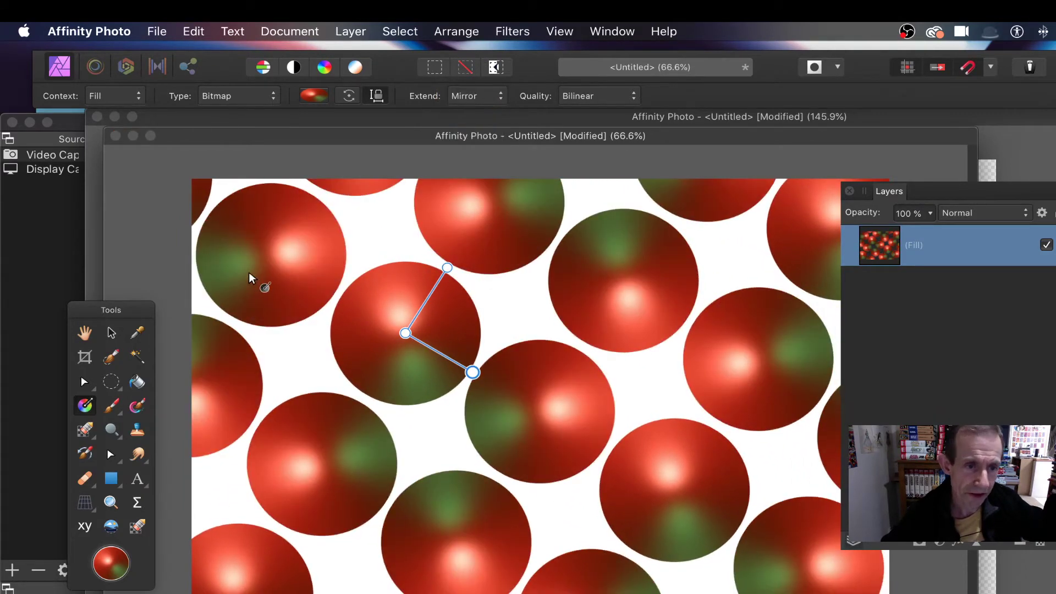
{"action": "left_click", "coordinate": [483, 98]}
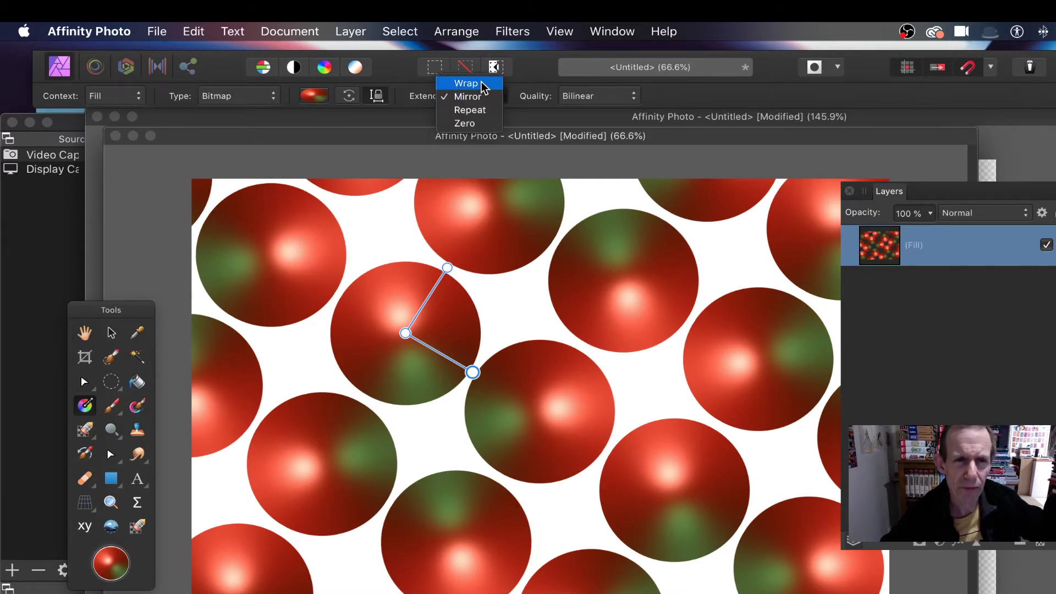
{"action": "left_click", "coordinate": [470, 110]}
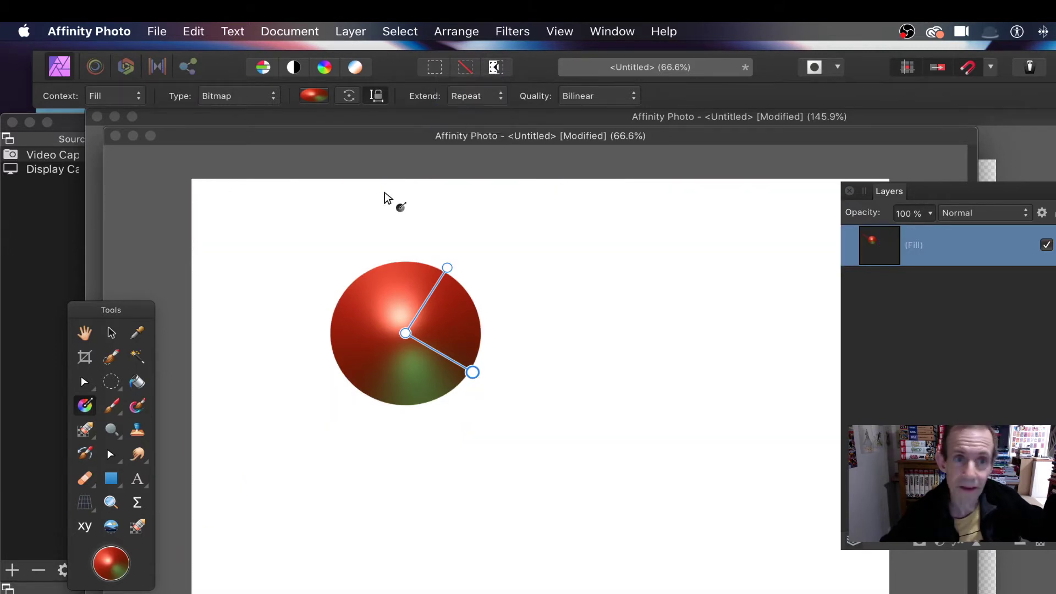
{"action": "left_click", "coordinate": [473, 97]}
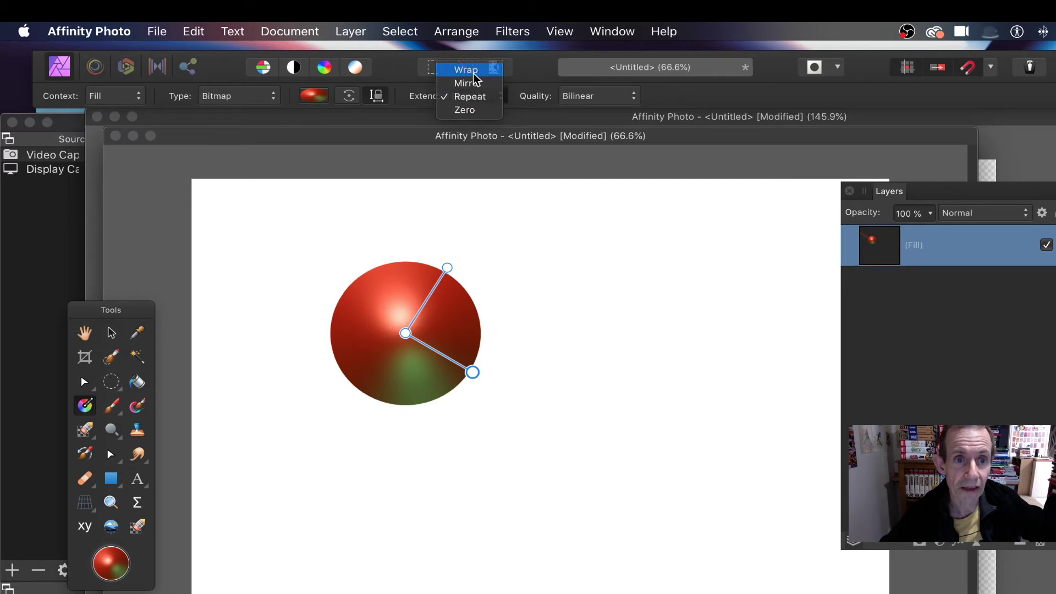
{"action": "left_click", "coordinate": [473, 74]}
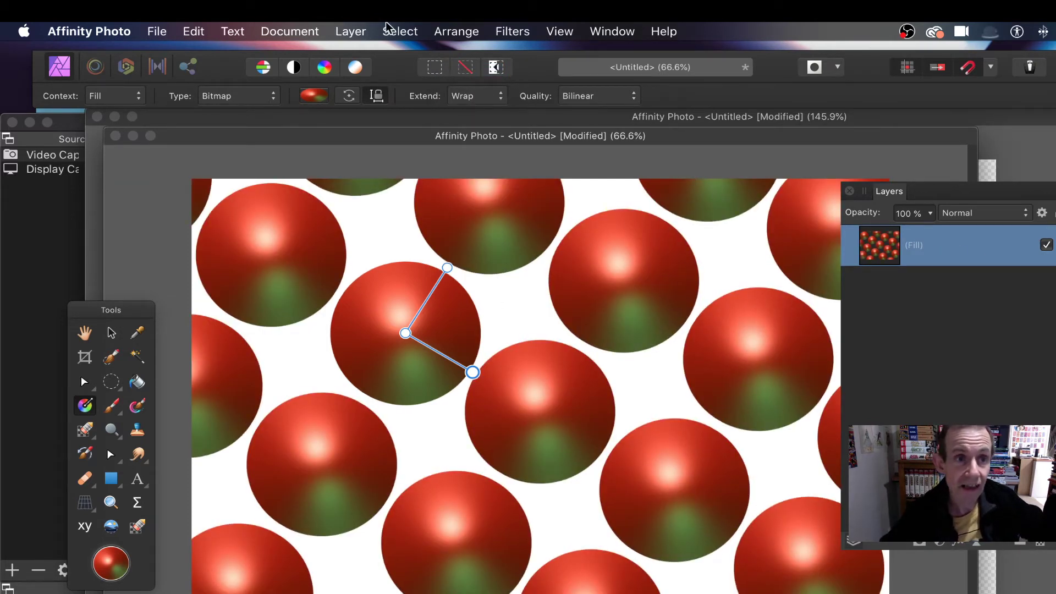
Duplicate the fill layer, and offset and shrink the duplicate's bitmap fill into small spheres over the large ones
{"action": "left_click", "coordinate": [352, 31]}
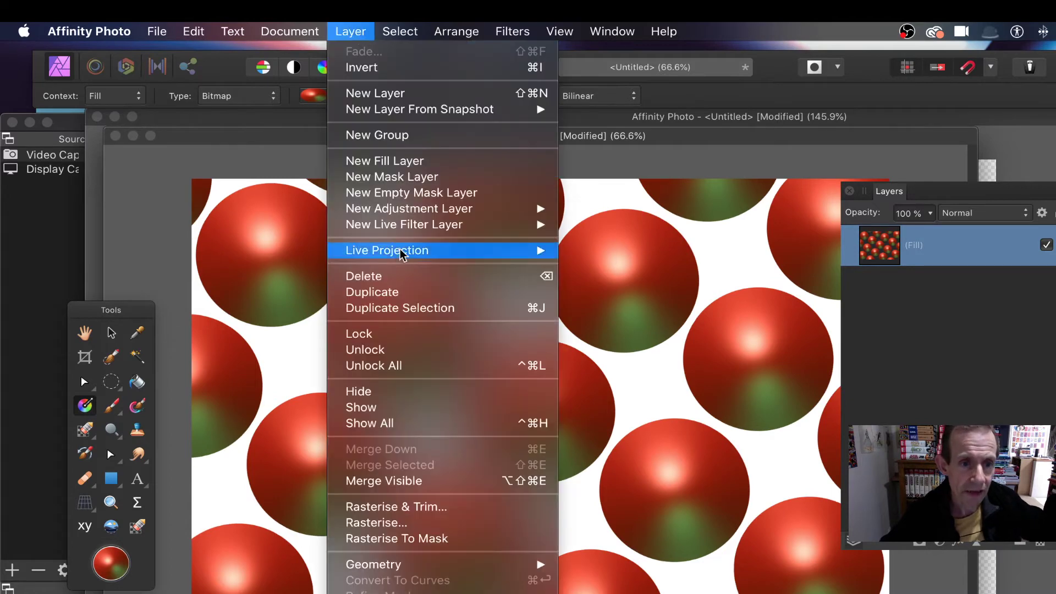
{"action": "left_click", "coordinate": [405, 293]}
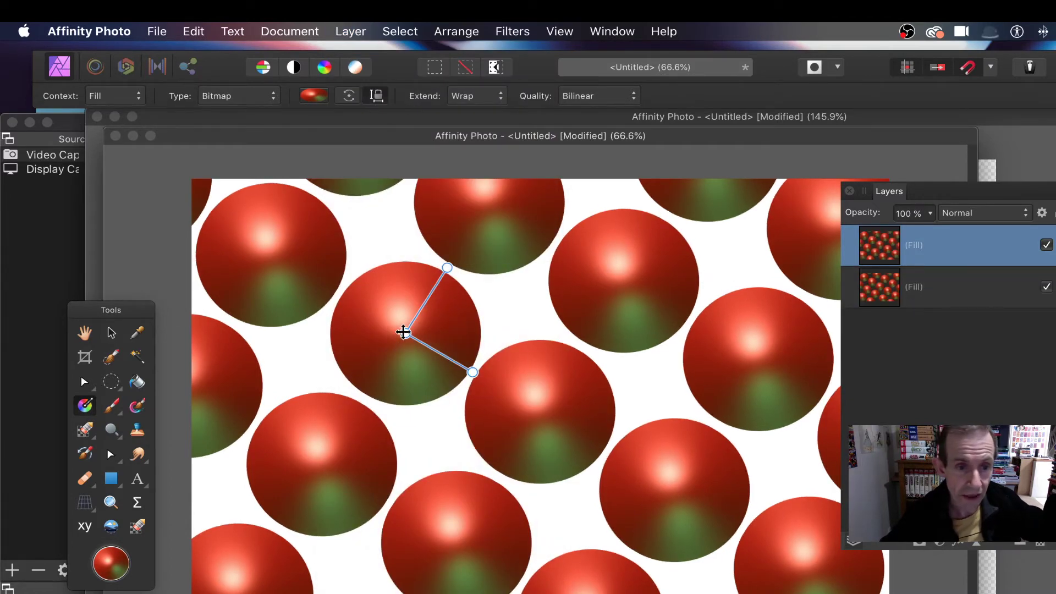
{"action": "left_click_drag", "start_coordinate": [404, 332], "coordinate": [342, 367]}
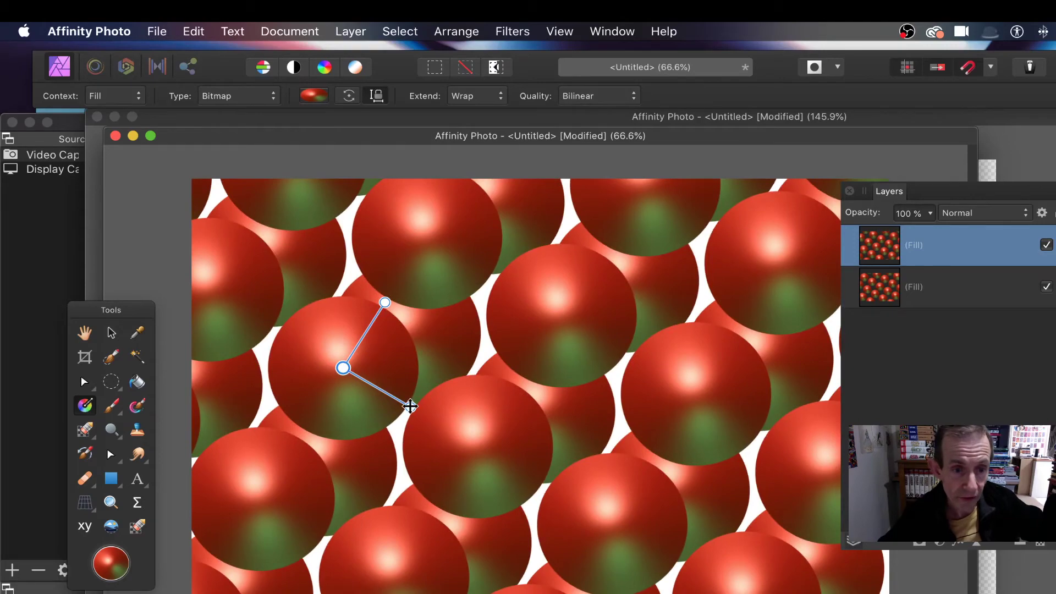
{"action": "left_click_drag", "start_coordinate": [410, 406], "coordinate": [369, 380]}
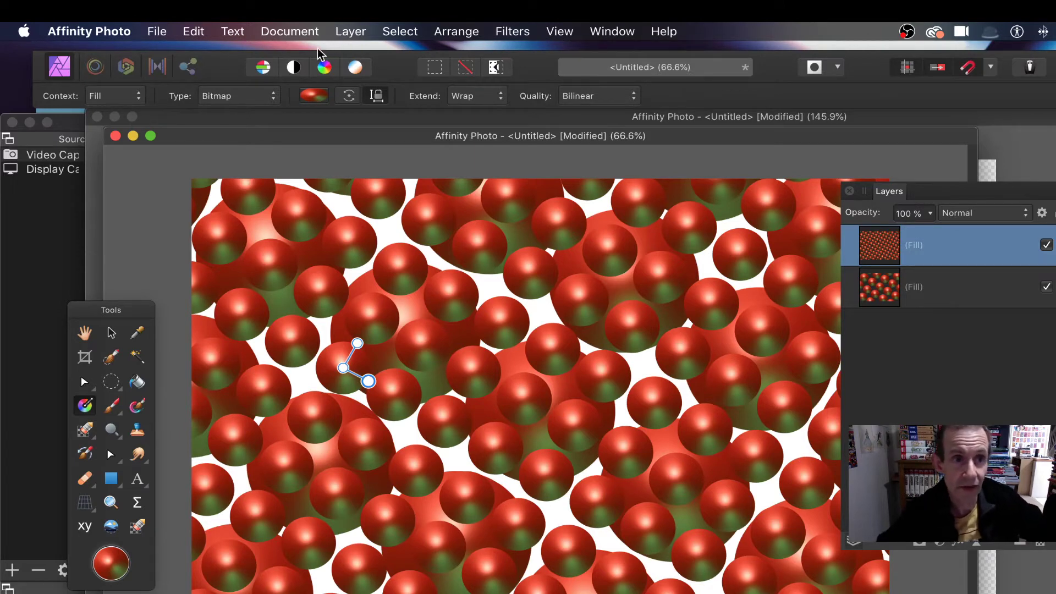
Try to blur the upper fill layer with a live Gaussian Blur filter
{"action": "left_click", "coordinate": [350, 32]}
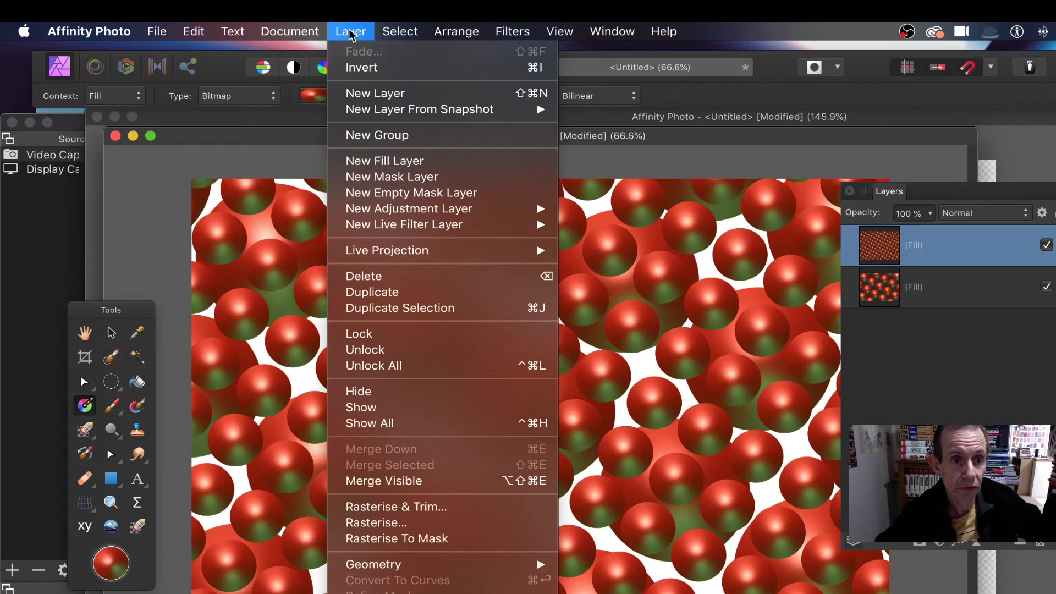
{"action": "mouse_move", "coordinate": [363, 226]}
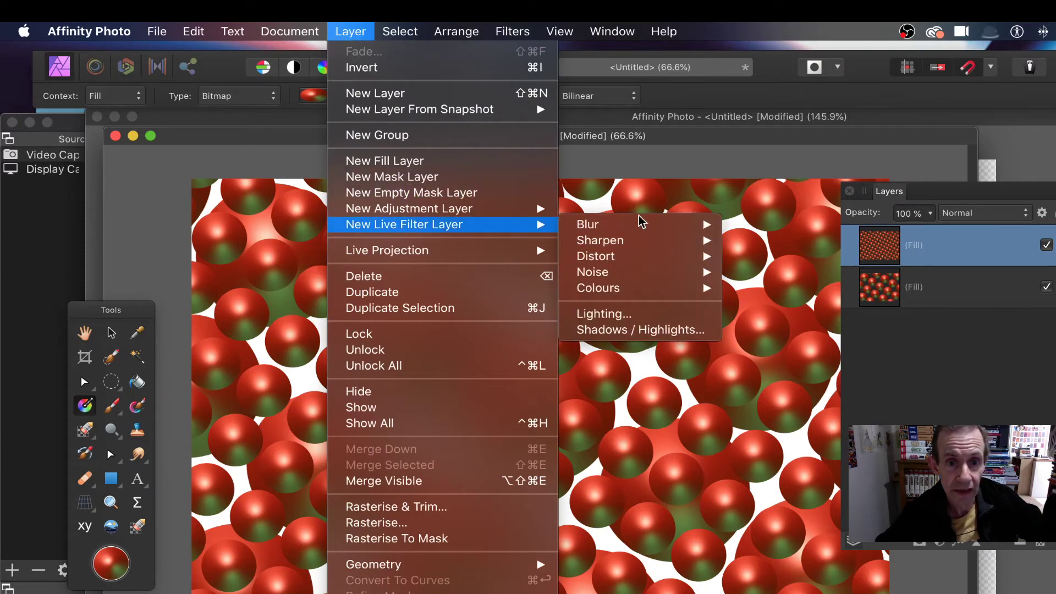
{"action": "mouse_move", "coordinate": [626, 259]}
{"action": "mouse_move", "coordinate": [626, 230]}
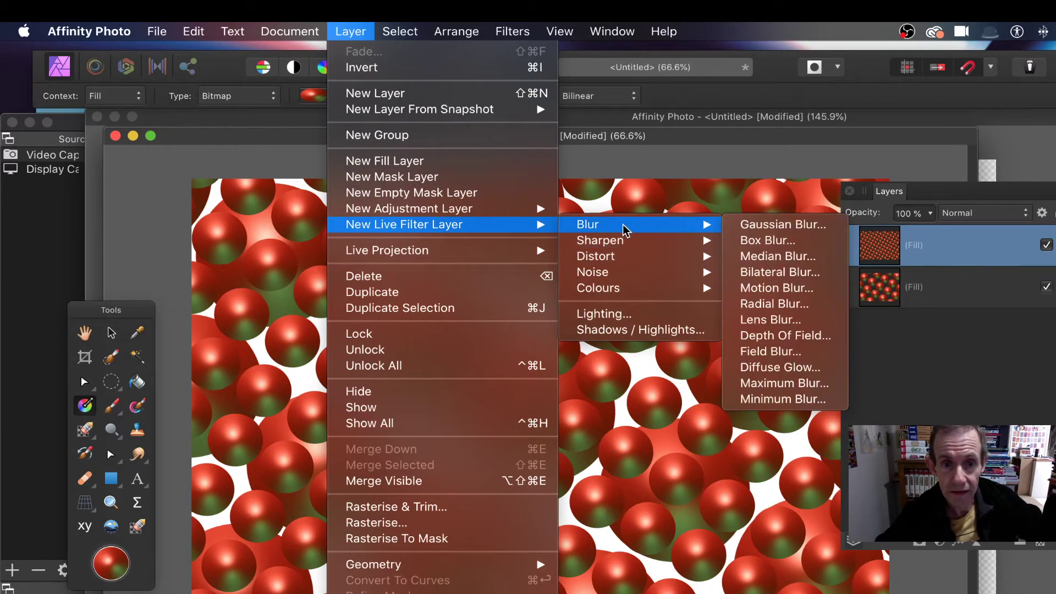
{"action": "left_click", "coordinate": [803, 225]}
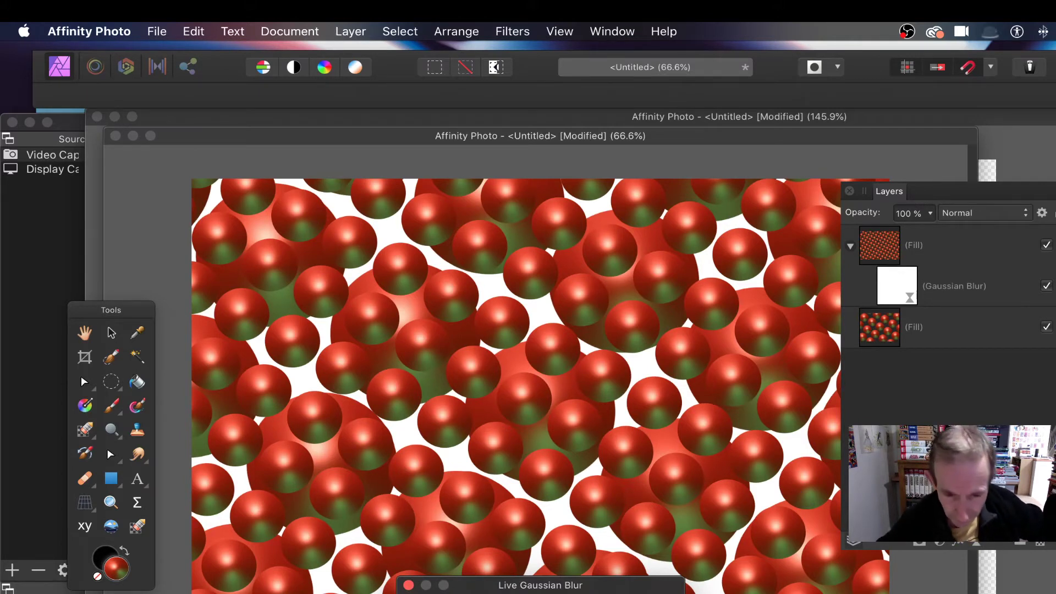
{"action": "left_click", "coordinate": [408, 585]}
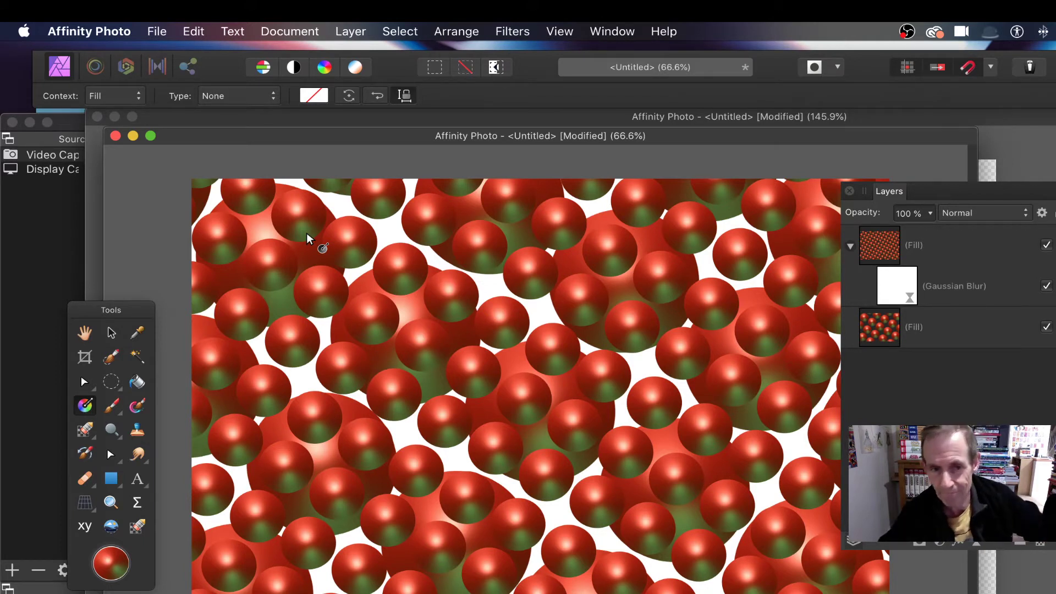
Undo the live Gaussian Blur on the upper fill layer
{"action": "left_click", "coordinate": [194, 31]}
{"action": "left_click", "coordinate": [199, 53]}
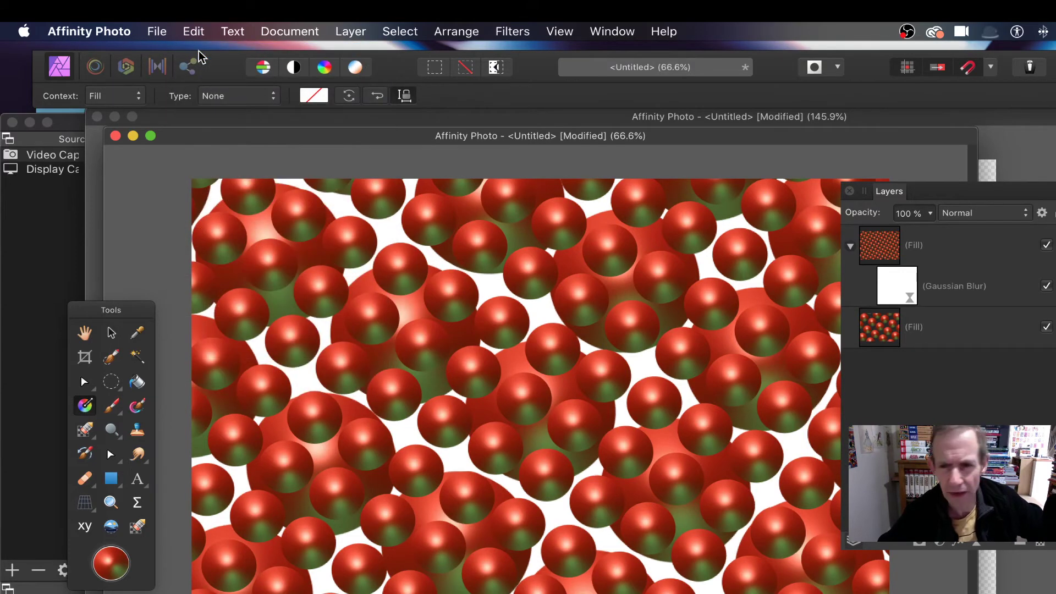
{"action": "left_click", "coordinate": [203, 33]}
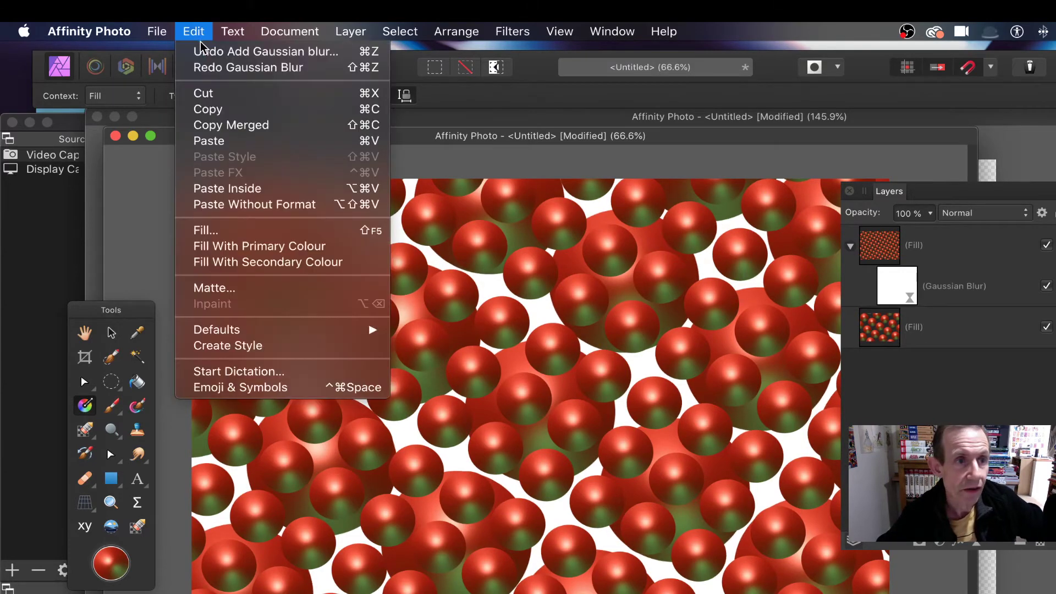
{"action": "left_click", "coordinate": [205, 48]}
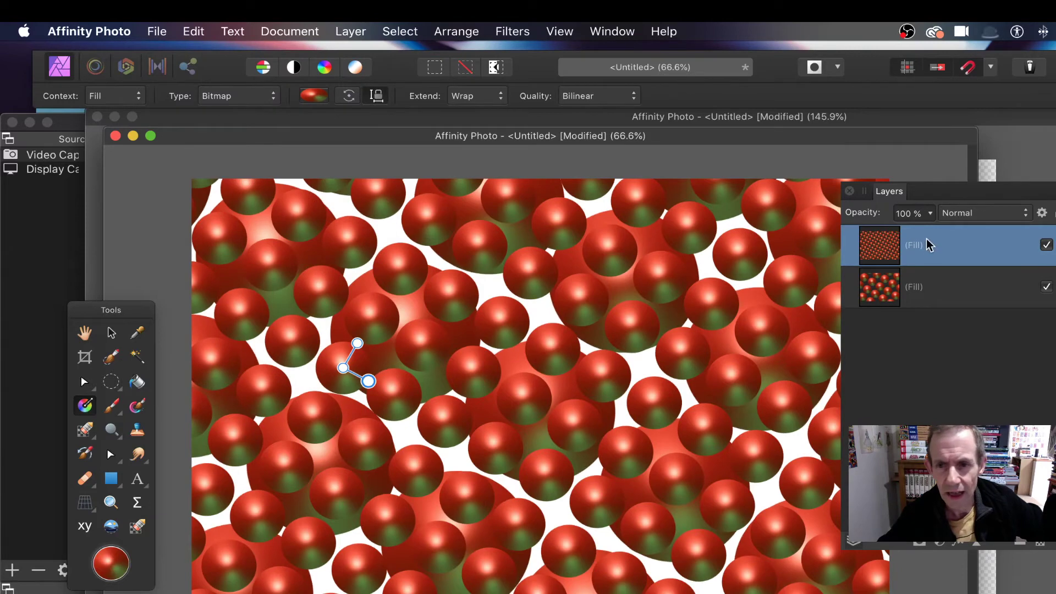
Rasterise the upper fill layer of small spheres and soften it with a live Gaussian Blur filter
{"action": "left_click", "coordinate": [350, 31]}
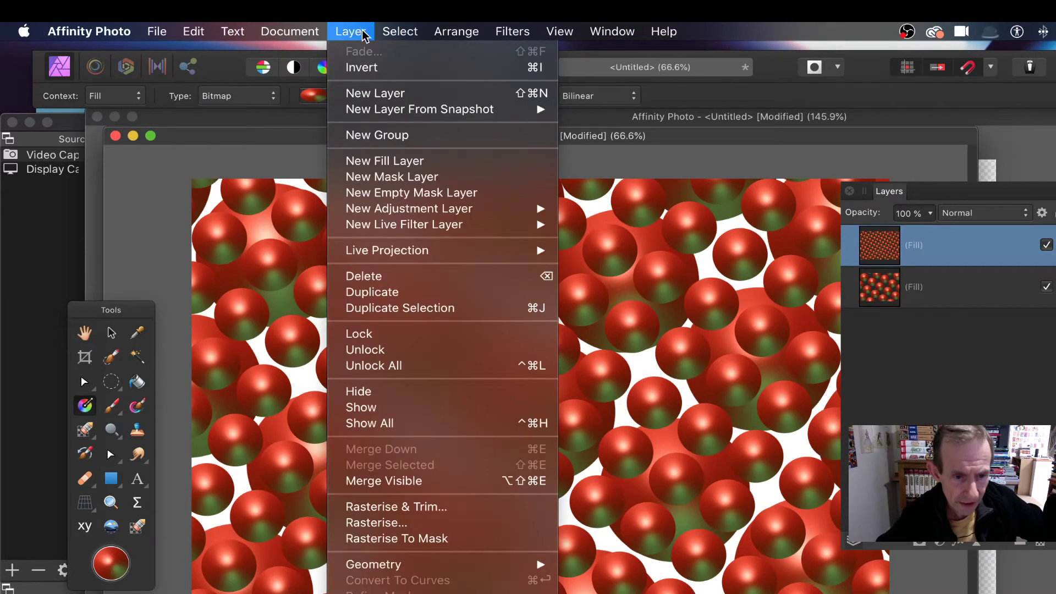
{"action": "left_click", "coordinate": [403, 529]}
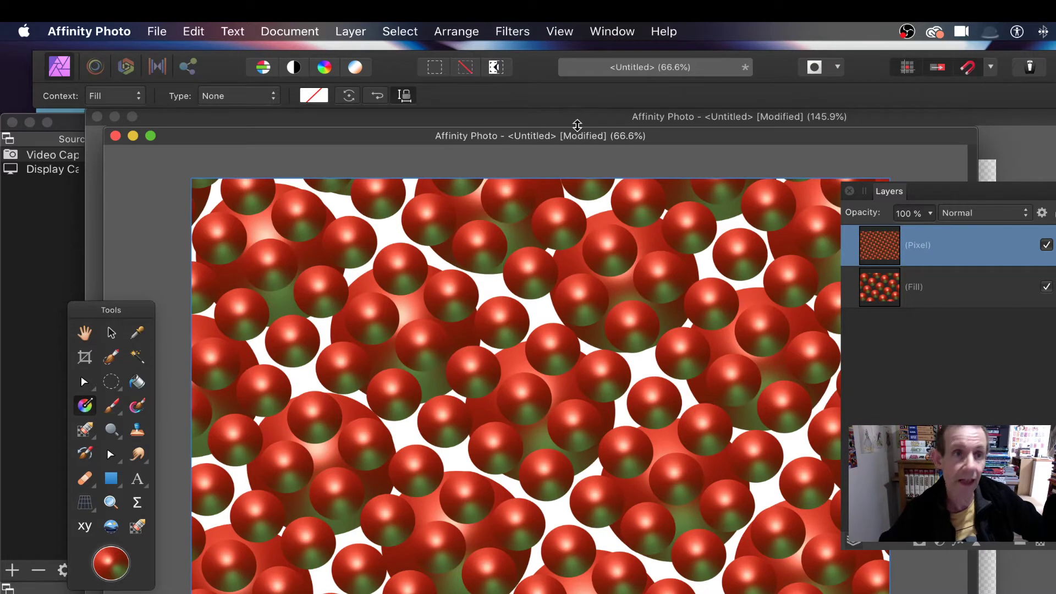
{"action": "left_click", "coordinate": [344, 33]}
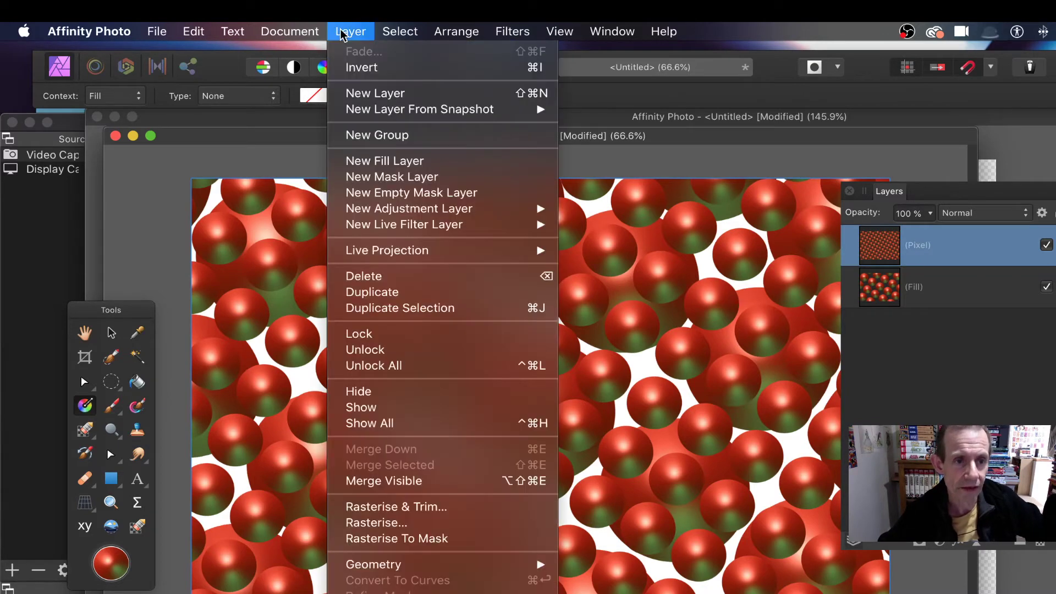
{"action": "mouse_move", "coordinate": [399, 227]}
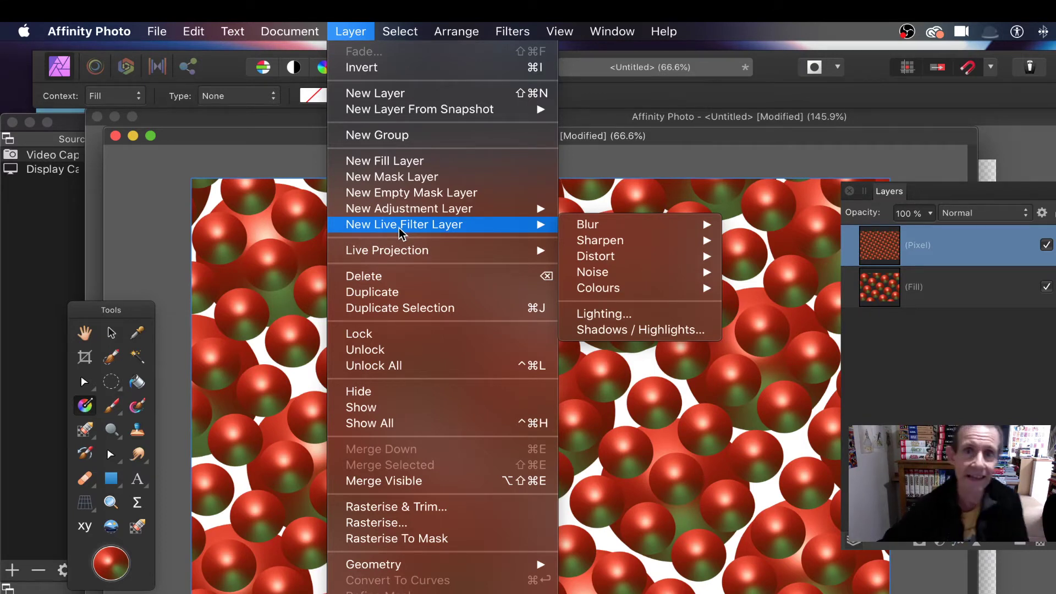
{"action": "mouse_move", "coordinate": [694, 225]}
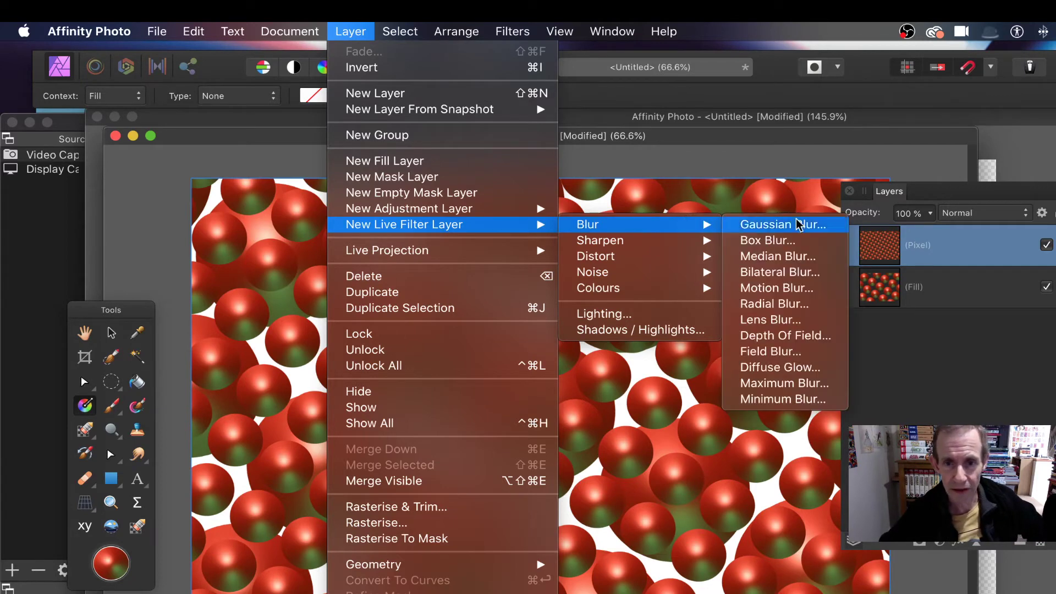
{"action": "left_click", "coordinate": [805, 225]}
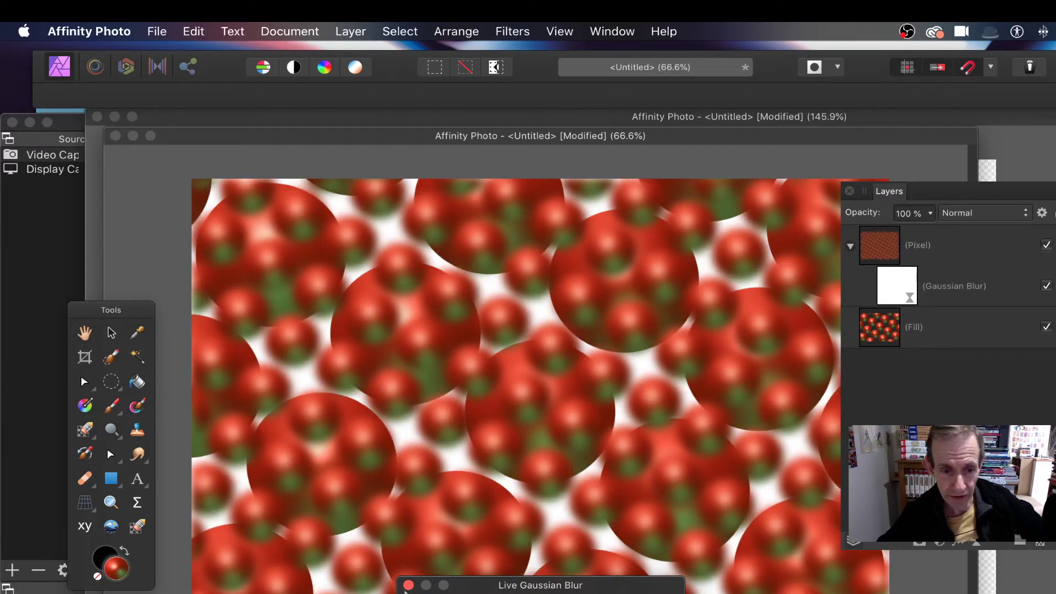
{"action": "key", "text": "g"}
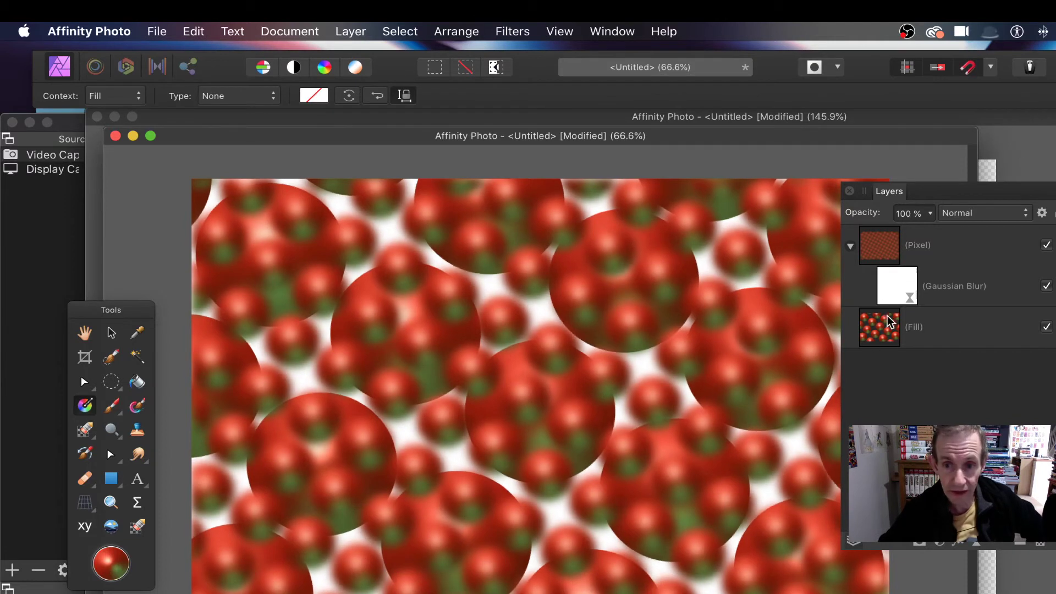
Add an HSL adjustment directly above the bottom fill layer with a hue shift of 127.5° to recolour the large spheres blue
{"action": "left_click", "coordinate": [889, 322]}
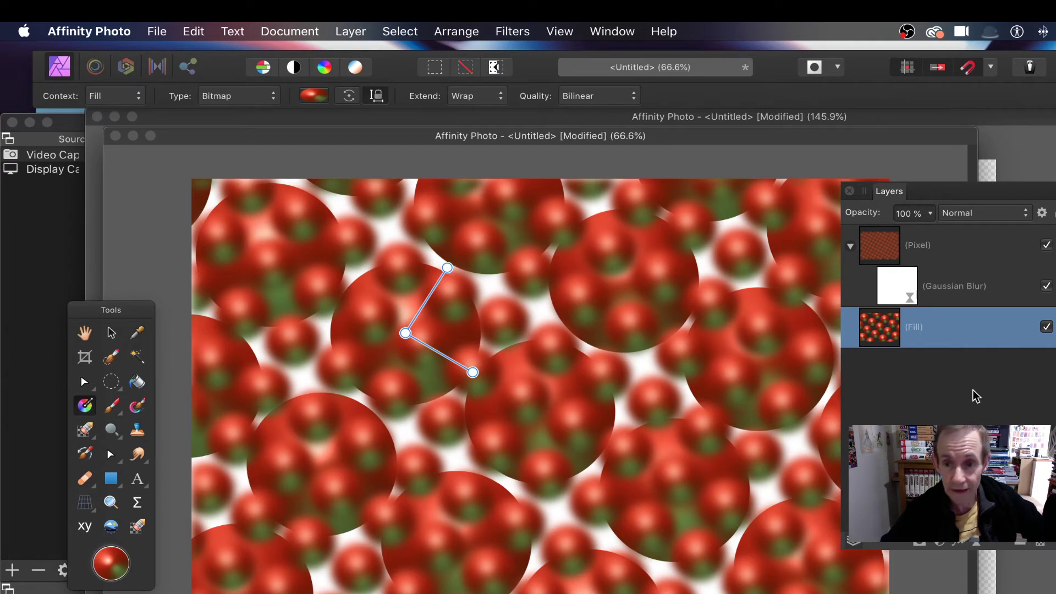
{"action": "left_click", "coordinate": [912, 381]}
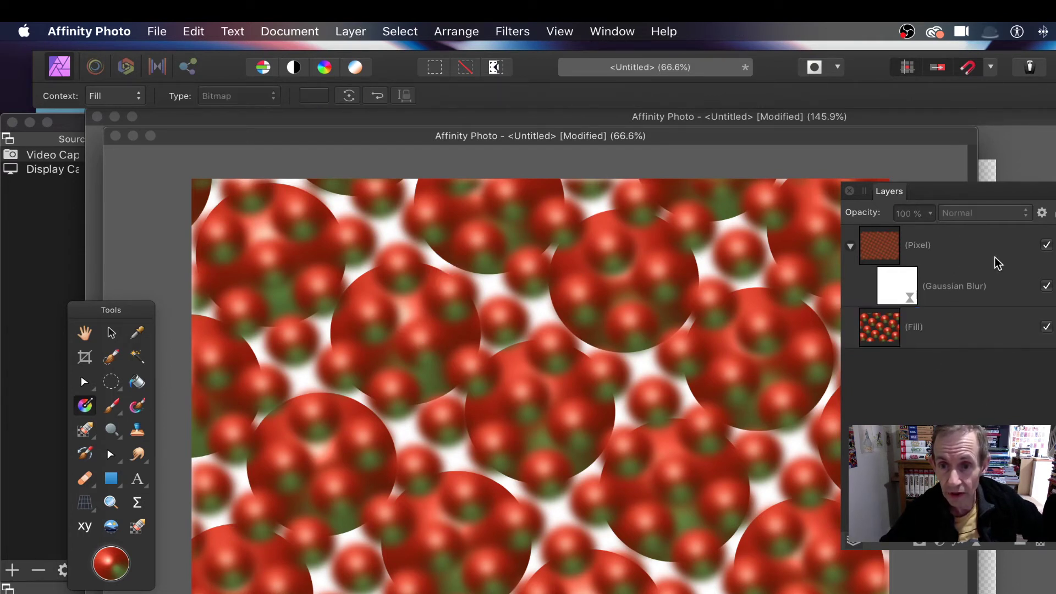
{"action": "left_click", "coordinate": [944, 334]}
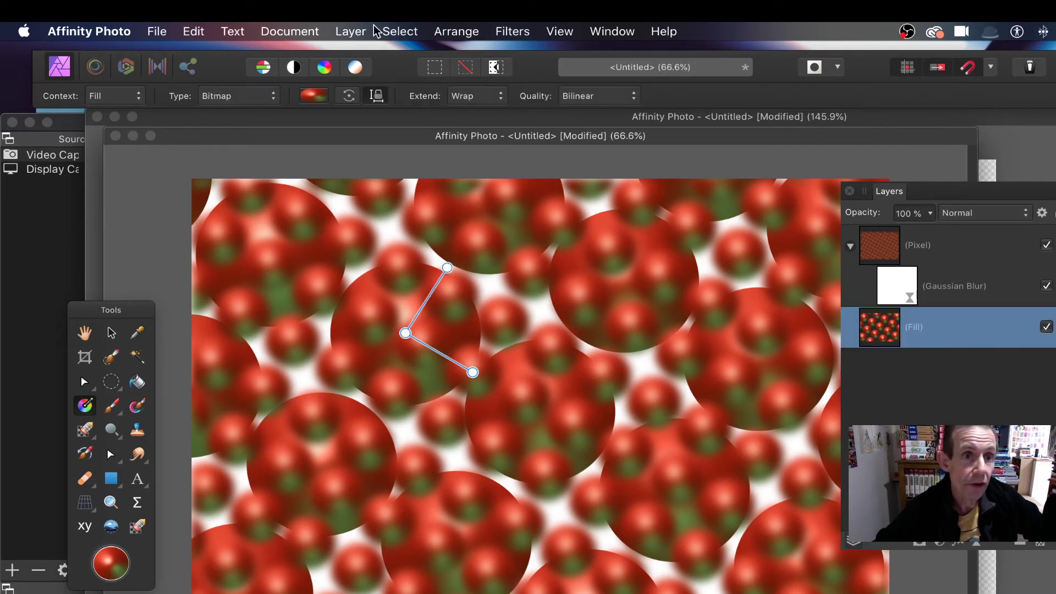
{"action": "left_click", "coordinate": [349, 30]}
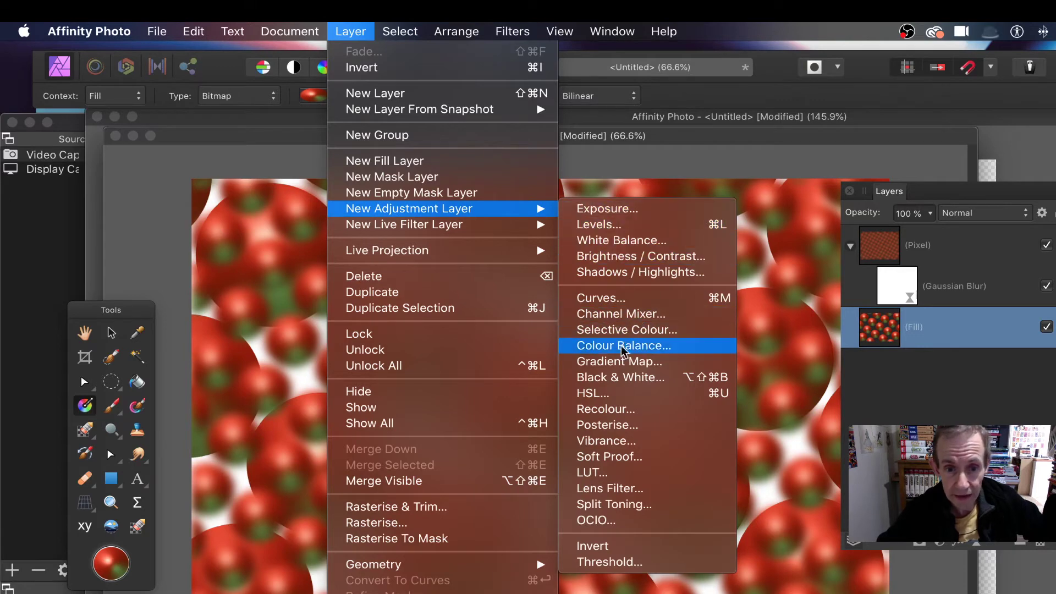
{"action": "left_click", "coordinate": [625, 395]}
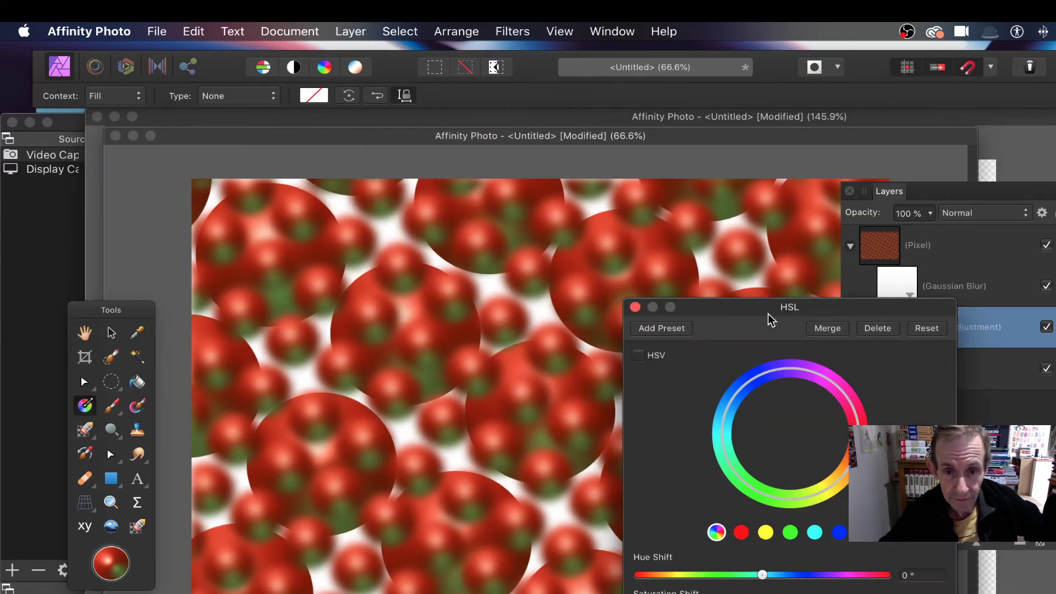
{"action": "left_click_drag", "start_coordinate": [766, 308], "coordinate": [636, 135]}
{"action": "left_click_drag", "start_coordinate": [675, 406], "coordinate": [717, 402]}
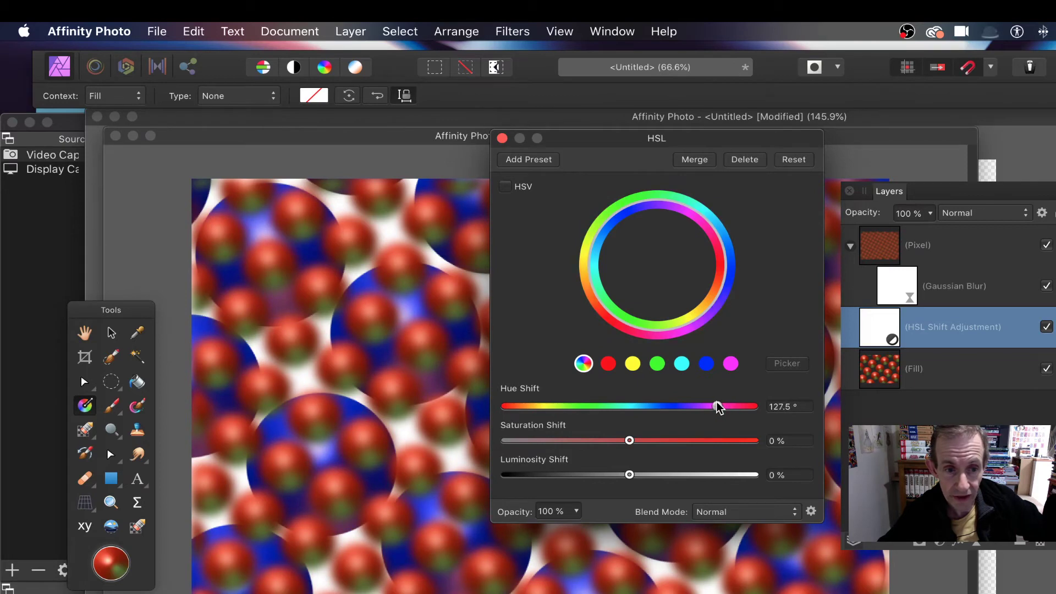
{"action": "left_click", "coordinate": [502, 138]}
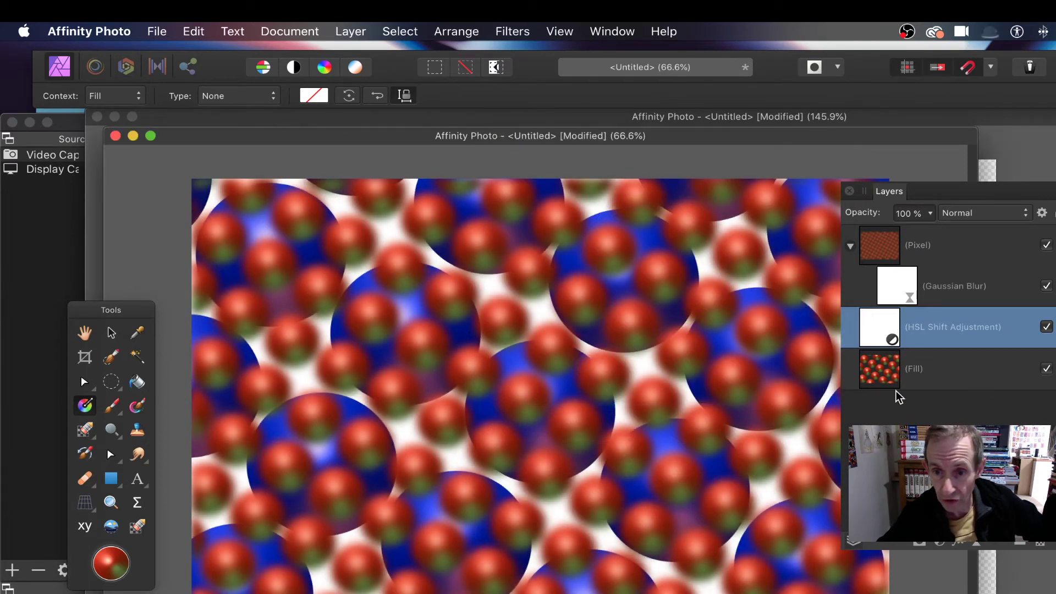
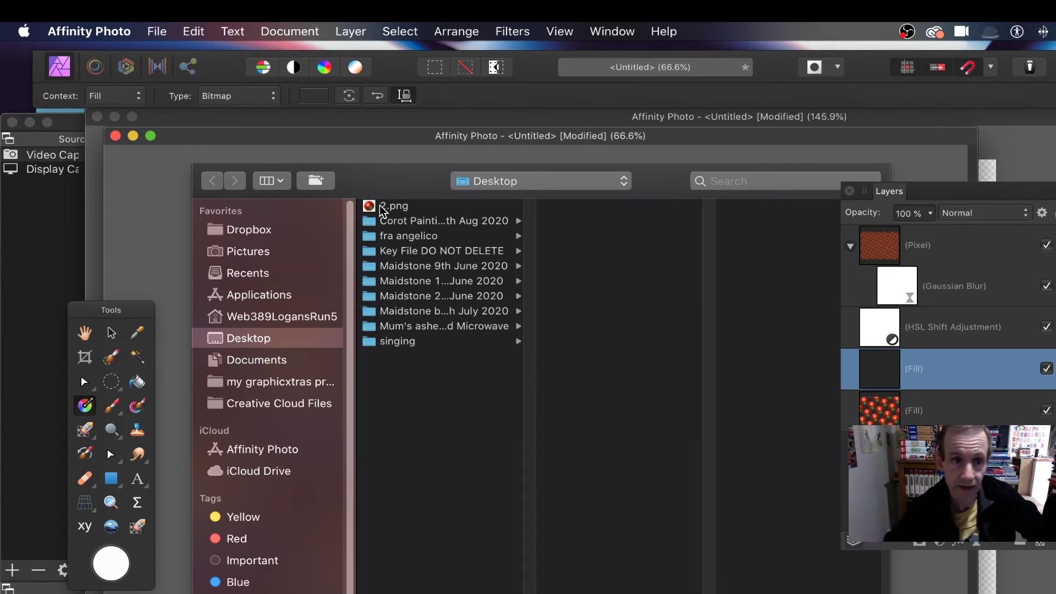
Fill the new fill layer with the 2.png bitmap, scale and rotate it into large spheres, and move the layer to the stack's top
{"action": "left_click", "coordinate": [408, 212]}
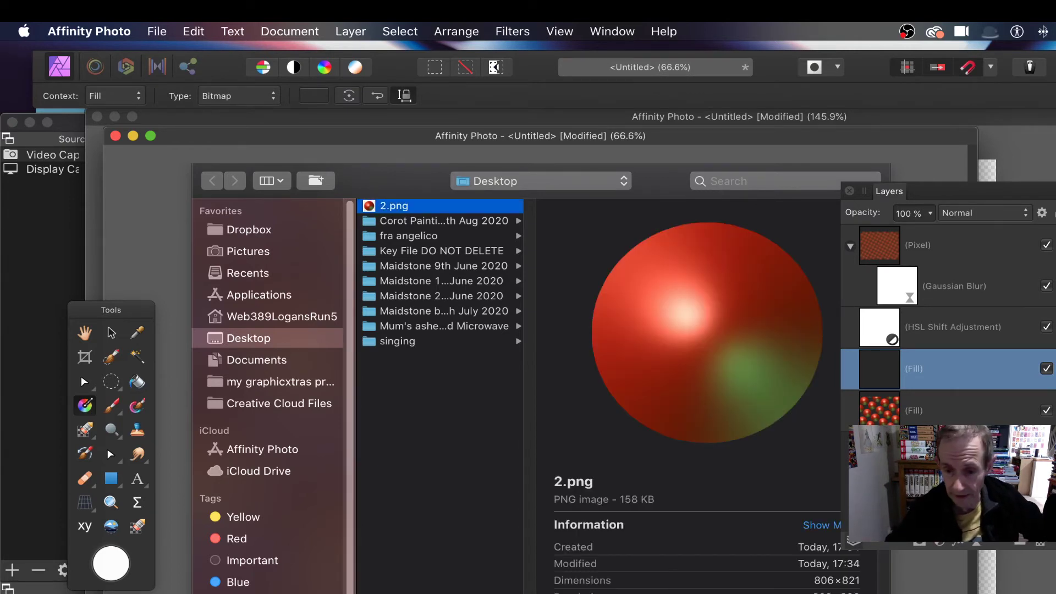
{"action": "key", "text": "Return"}
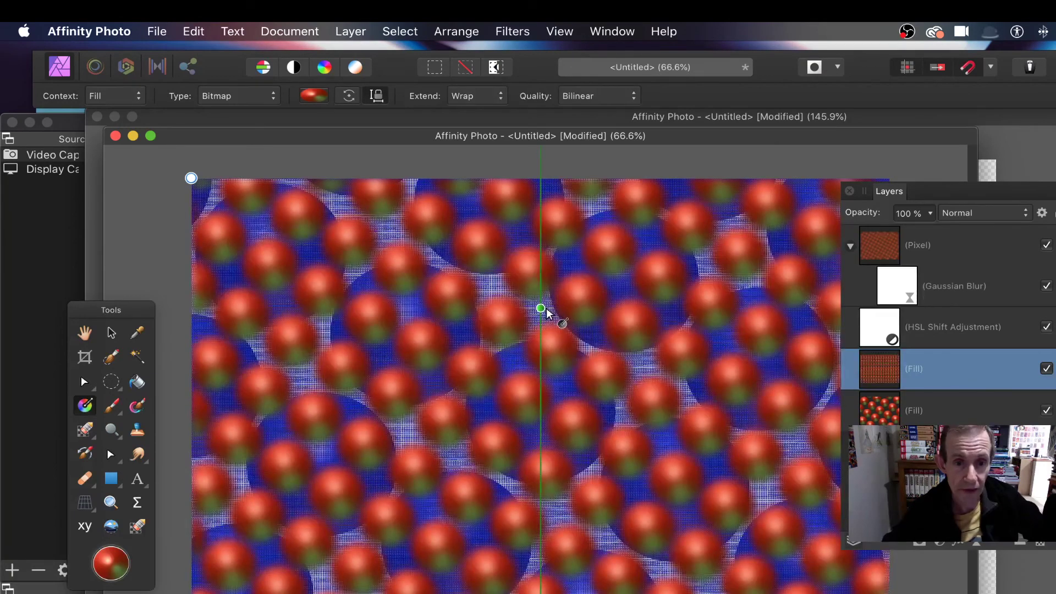
{"action": "left_click_drag", "start_coordinate": [550, 312], "coordinate": [400, 214]}
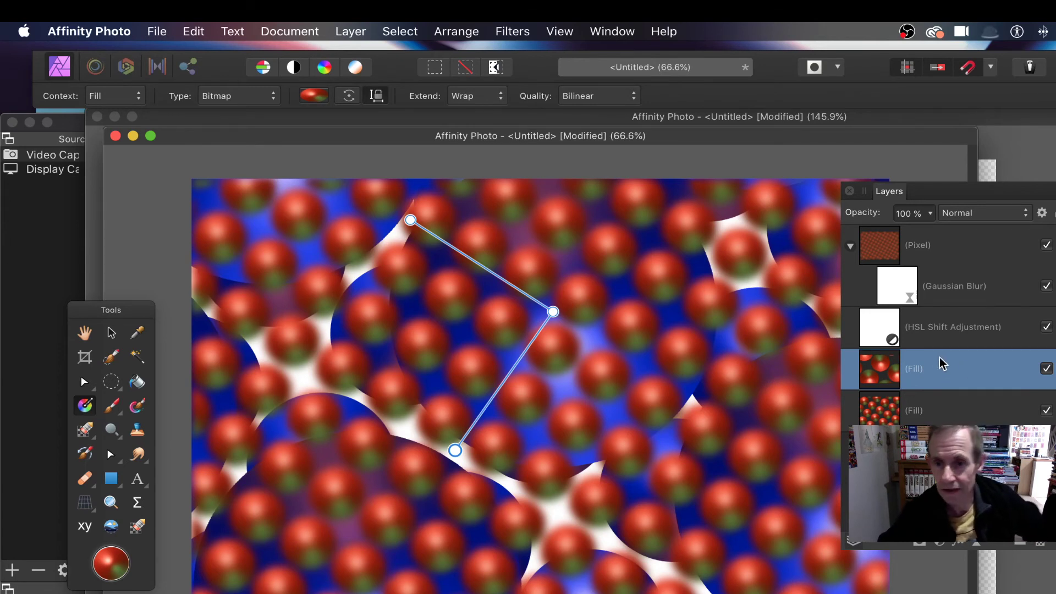
{"action": "left_click_drag", "start_coordinate": [891, 372], "coordinate": [881, 227]}
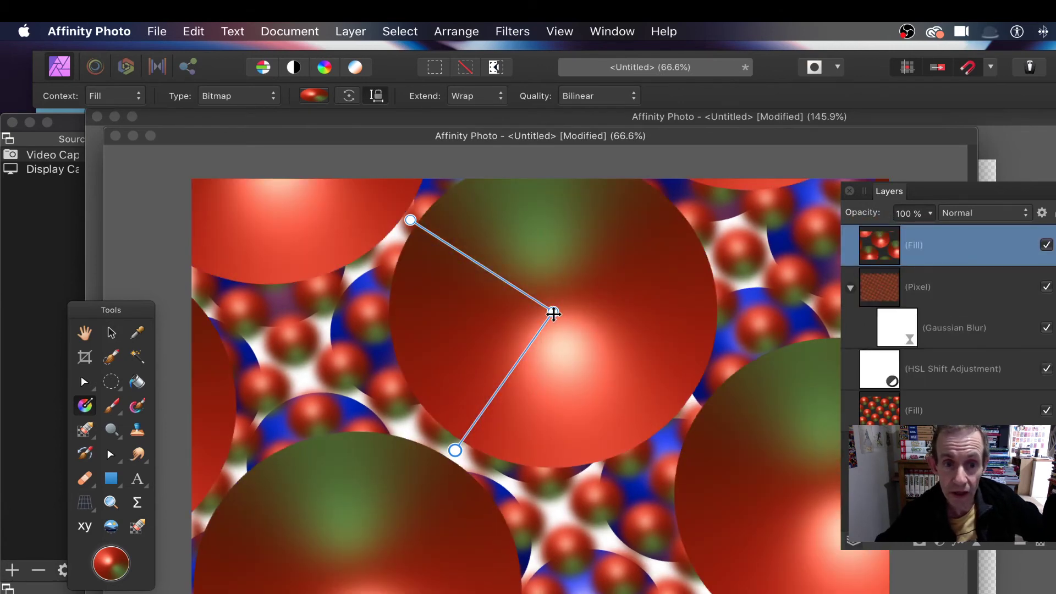
Reposition the top layer's bitmap fill and stretch, narrow and rotate it until the spheres become thin diagonal tubes
{"action": "left_click_drag", "start_coordinate": [529, 325], "coordinate": [488, 373]}
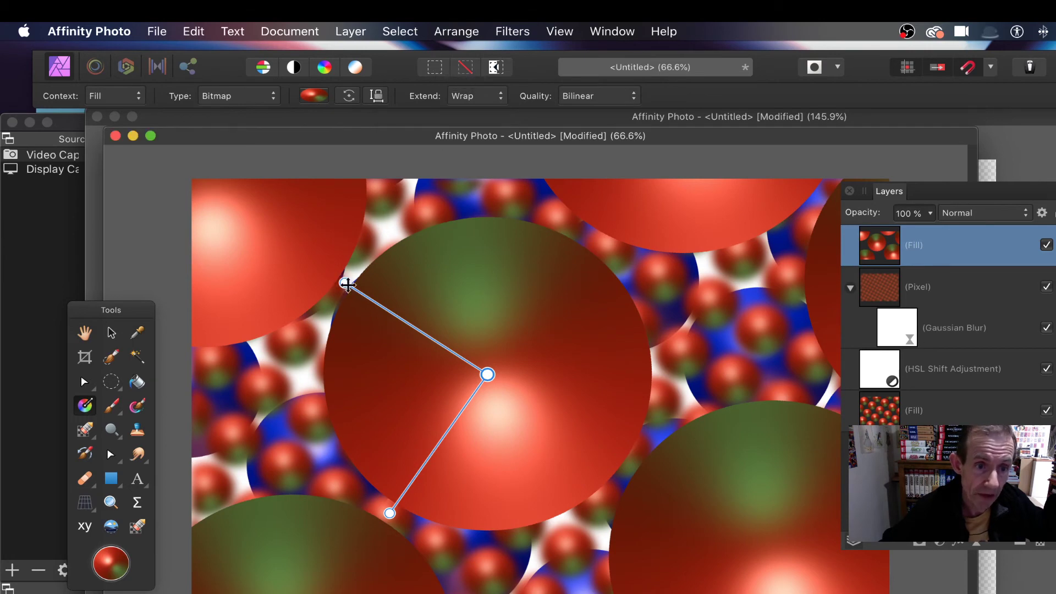
{"action": "left_click_drag", "start_coordinate": [344, 283], "coordinate": [441, 343]}
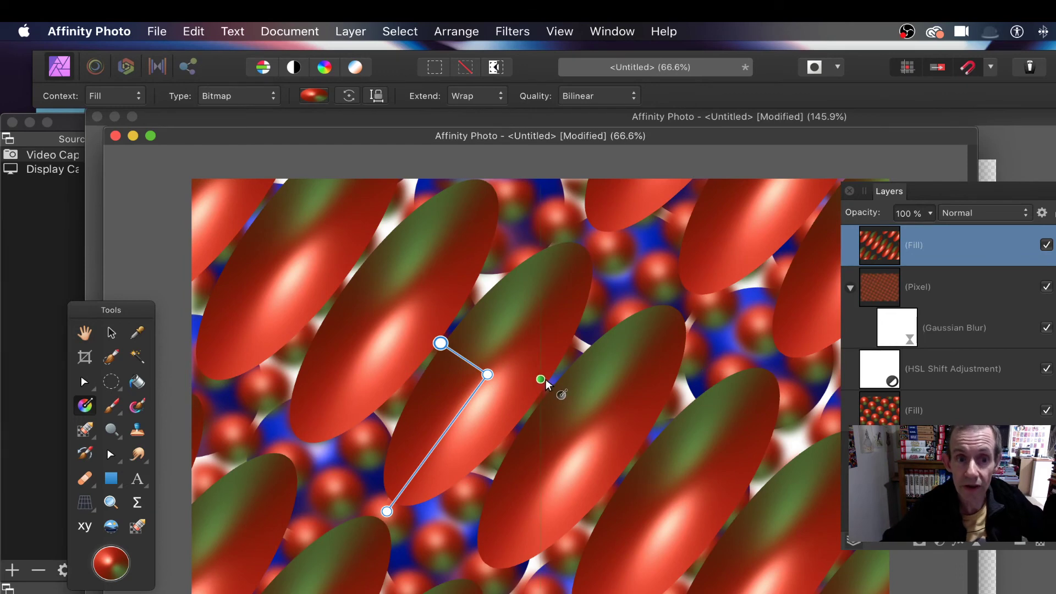
{"action": "left_click_drag", "start_coordinate": [388, 512], "coordinate": [261, 593]}
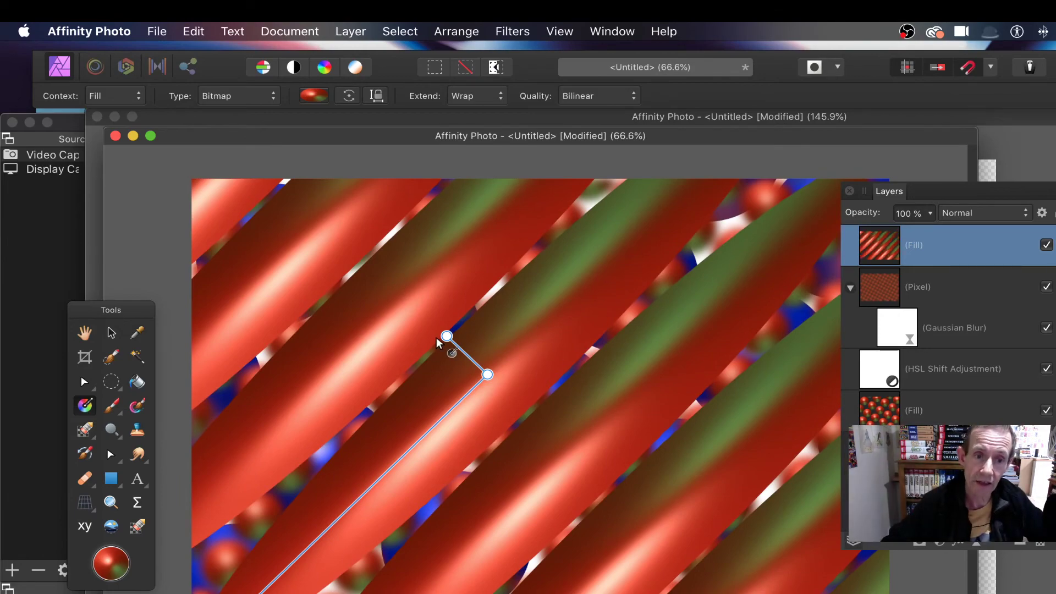
{"action": "left_click_drag", "start_coordinate": [447, 336], "coordinate": [503, 369]}
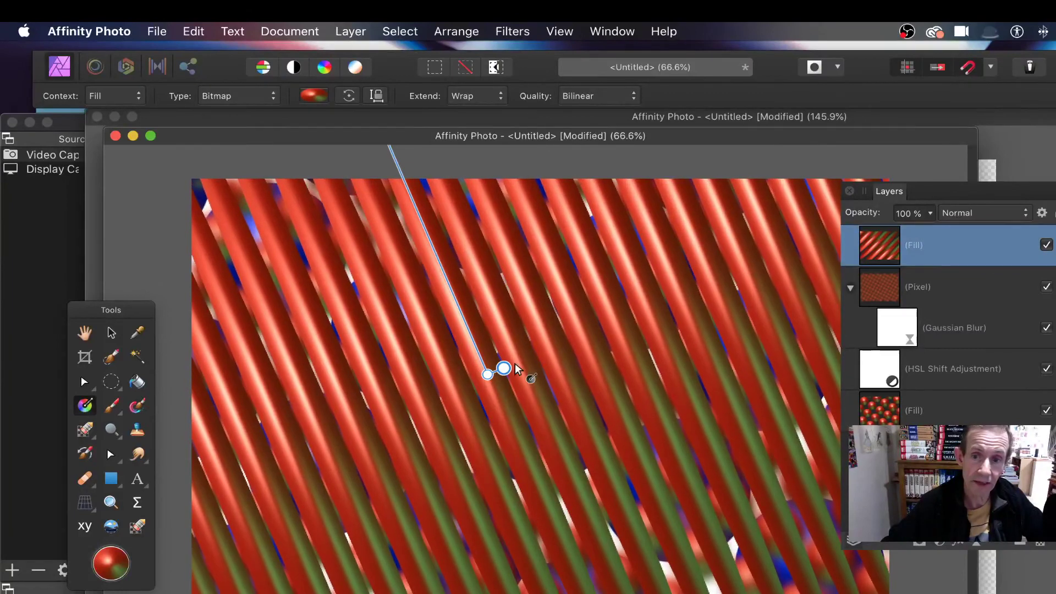
Hide the blurred pixel layer, its Gaussian Blur, the HSL adjustment and the fill layer beneath the tube pattern
{"action": "left_click", "coordinate": [938, 296]}
{"action": "left_click", "coordinate": [1046, 287]}
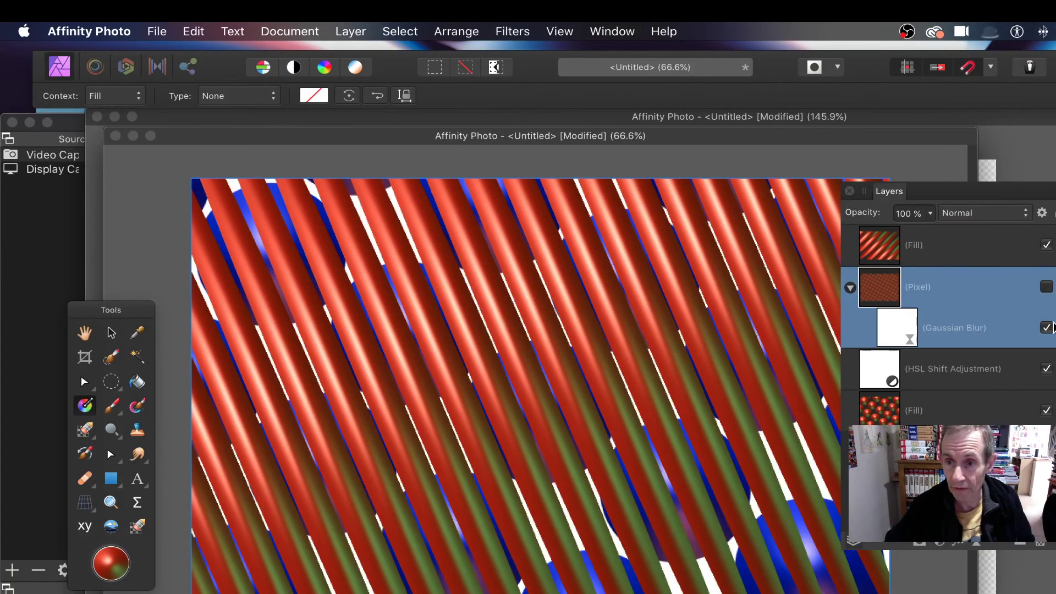
{"action": "left_click", "coordinate": [1047, 327]}
{"action": "left_click", "coordinate": [1047, 368]}
{"action": "left_click", "coordinate": [1047, 410]}
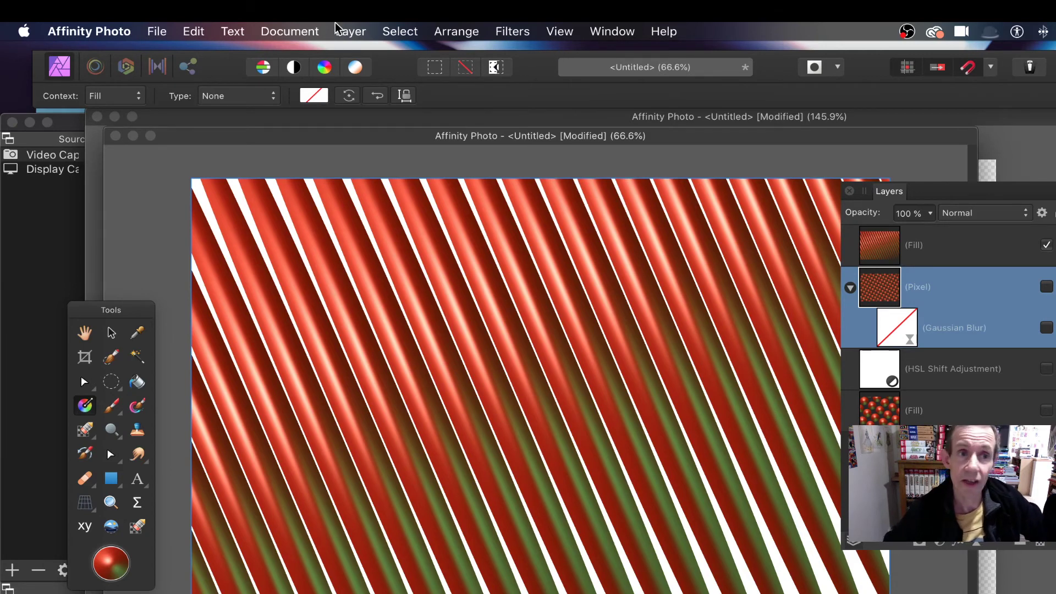
Merge the visible tube pattern into a new pixel layer and hide the original top fill layer
{"action": "left_click", "coordinate": [350, 31]}
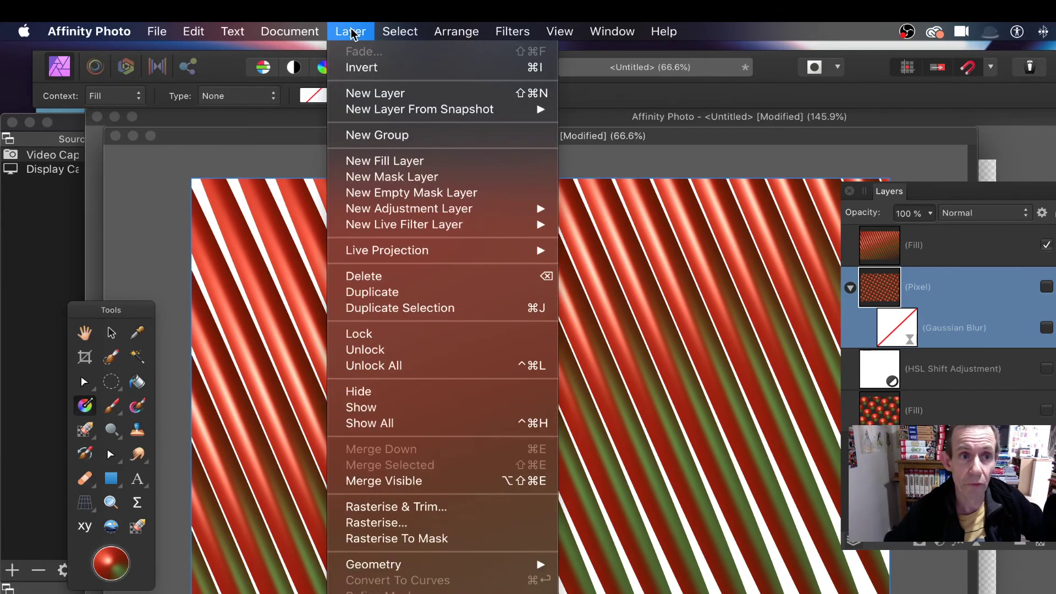
{"action": "left_click", "coordinate": [423, 491]}
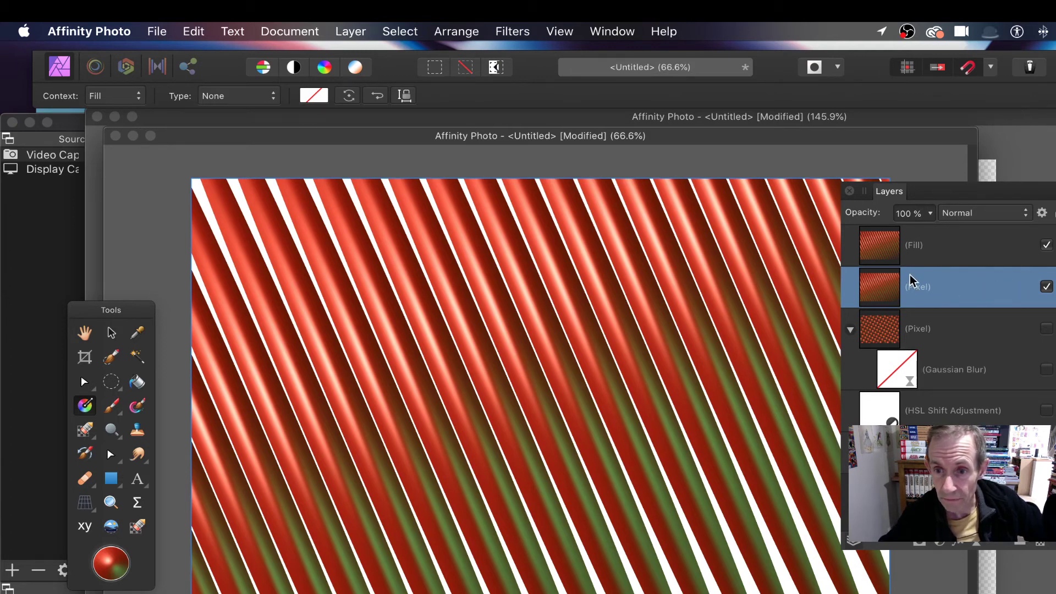
{"action": "left_click", "coordinate": [1047, 244]}
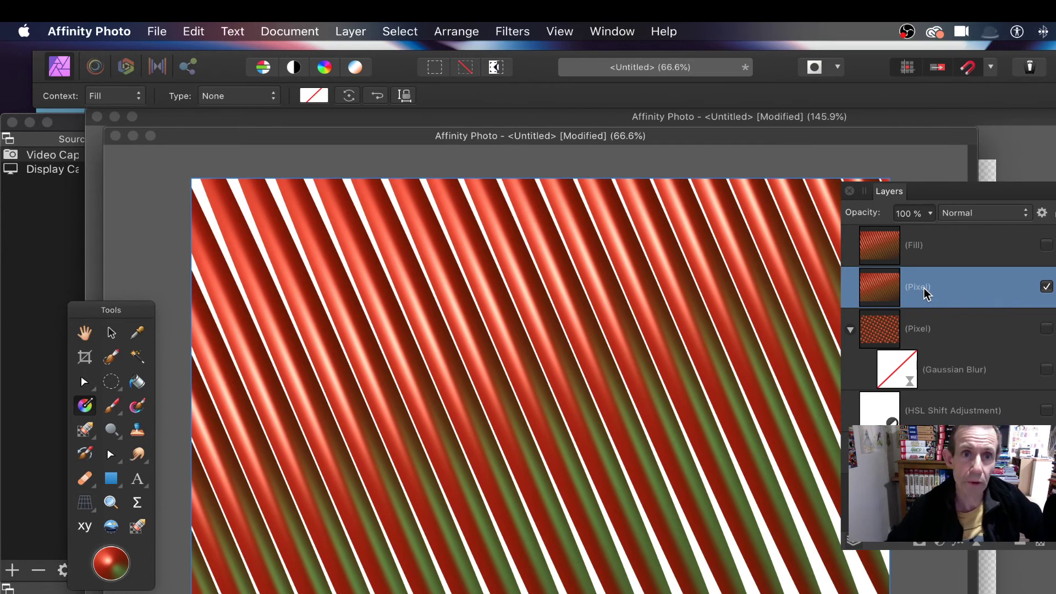
Start the destructive Deform filter on the merged pixel layer and place four control points across the stripes
{"action": "left_click", "coordinate": [352, 32]}
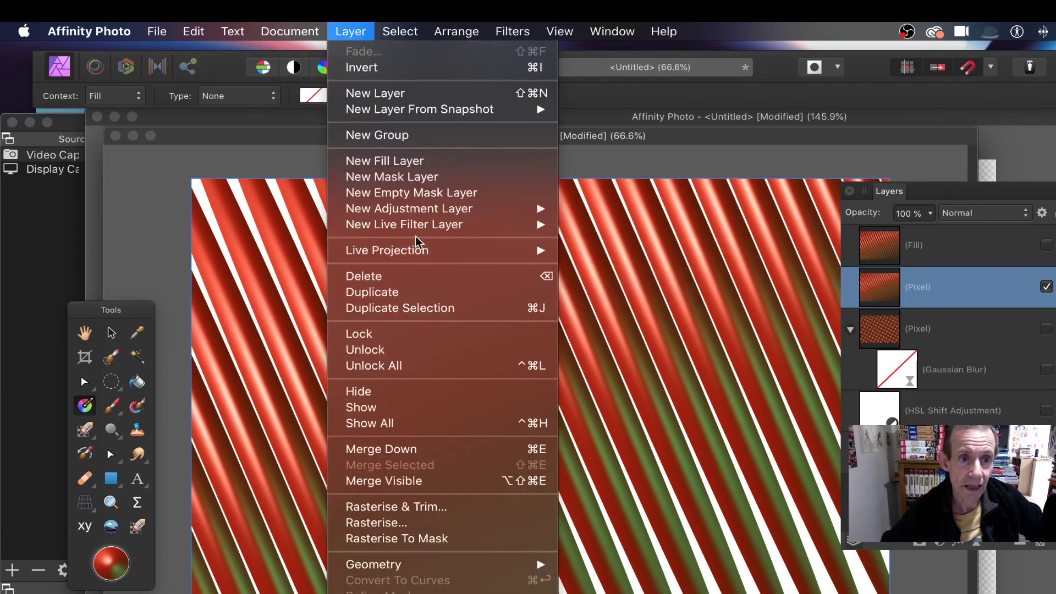
{"action": "mouse_move", "coordinate": [425, 226]}
{"action": "mouse_move", "coordinate": [667, 263]}
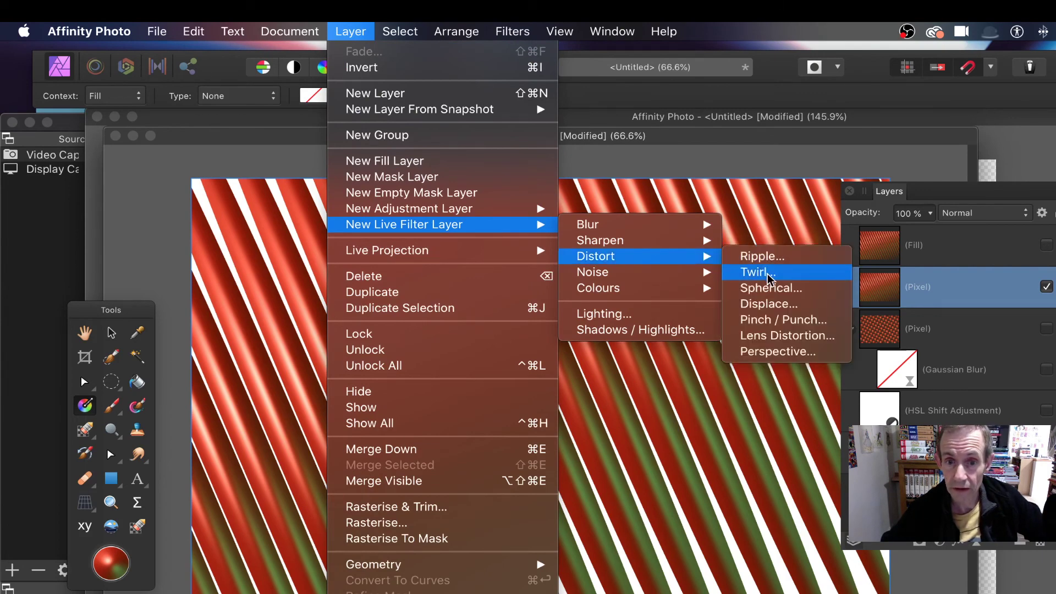
{"action": "mouse_move", "coordinate": [512, 31]}
{"action": "mouse_move", "coordinate": [517, 52]}
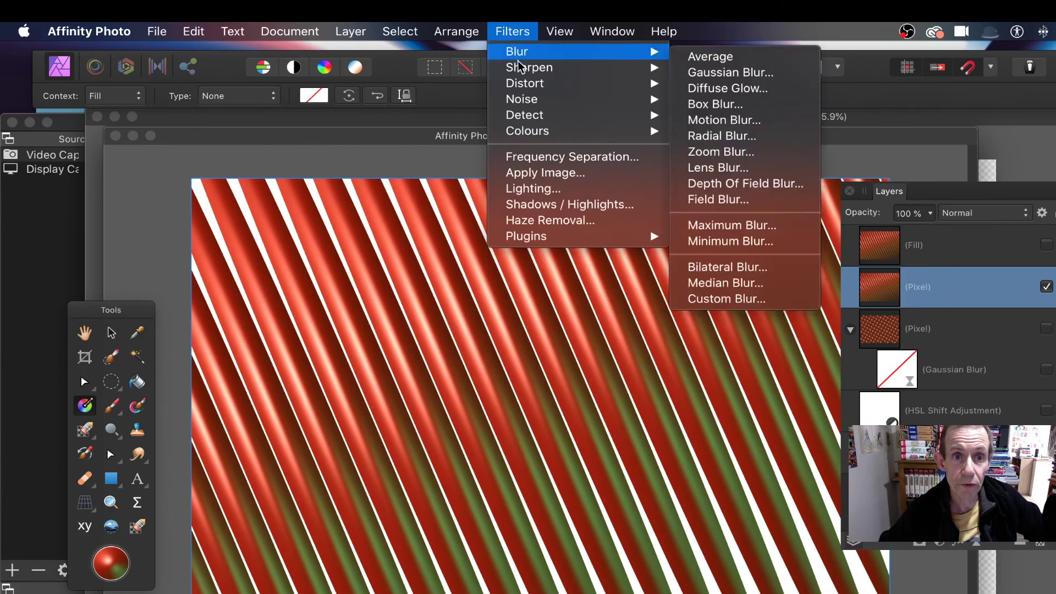
{"action": "mouse_move", "coordinate": [524, 83]}
{"action": "left_click", "coordinate": [726, 81]}
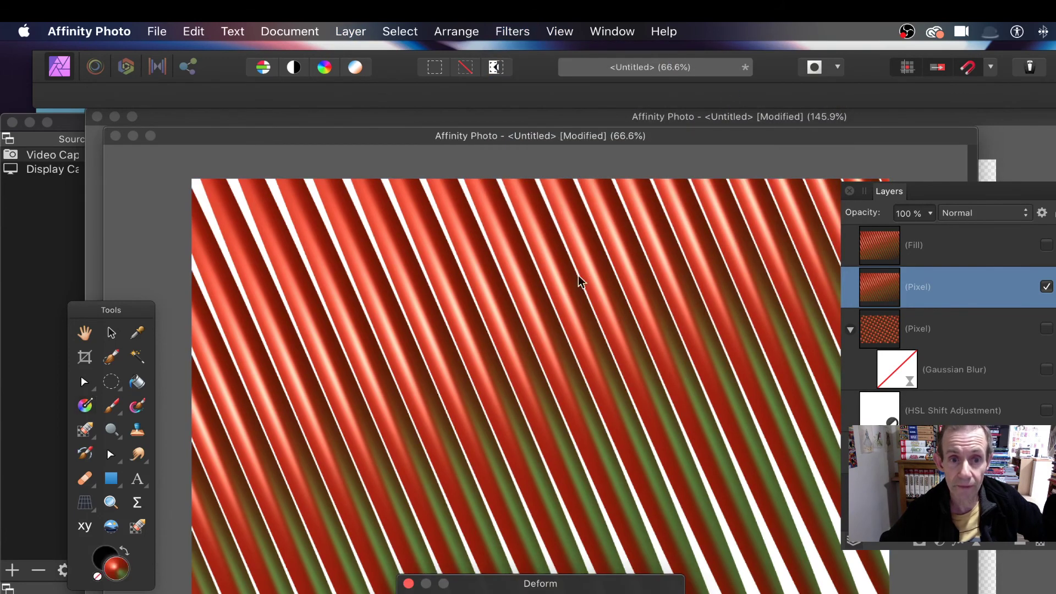
{"action": "left_click_drag", "start_coordinate": [537, 589], "coordinate": [799, 330]}
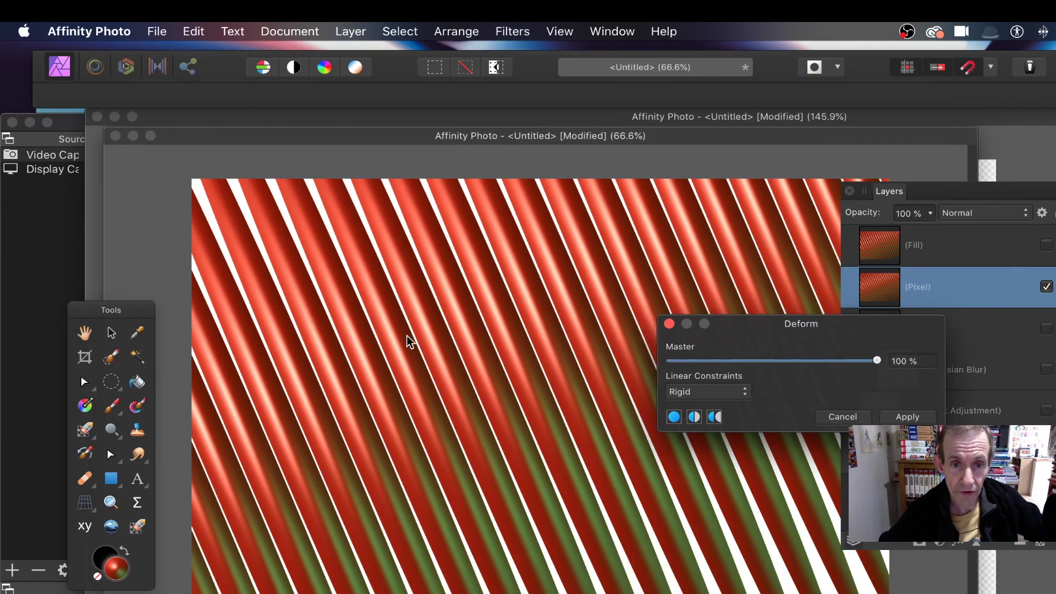
{"action": "left_click", "coordinate": [470, 454]}
{"action": "left_click", "coordinate": [646, 519]}
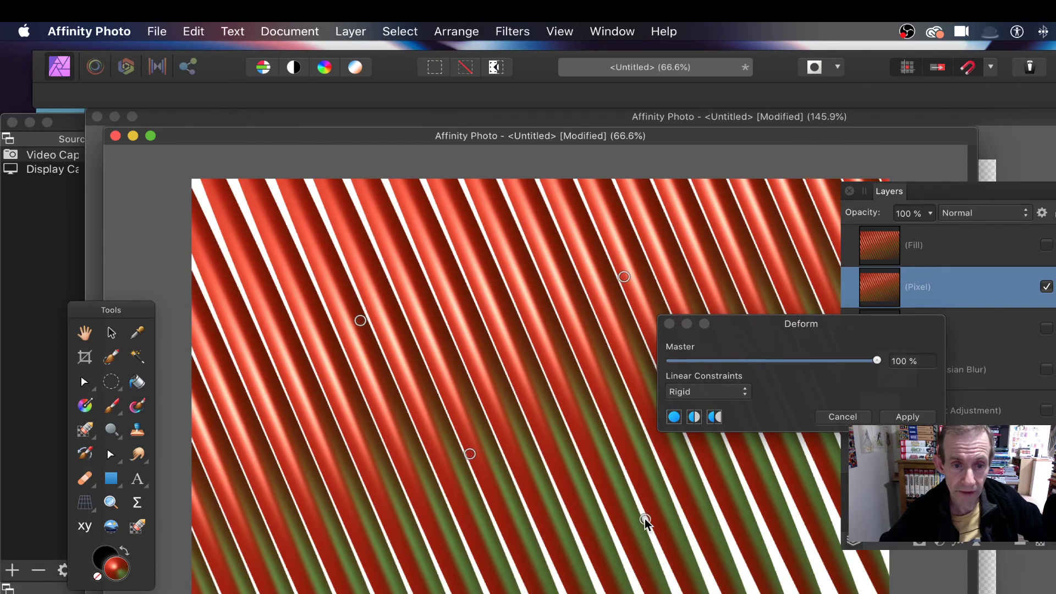
Warp the stripes by pulling the lower-left point outwards and crossing the two upper points to opposite sides of the image
{"action": "left_click_drag", "start_coordinate": [470, 454], "coordinate": [335, 488]}
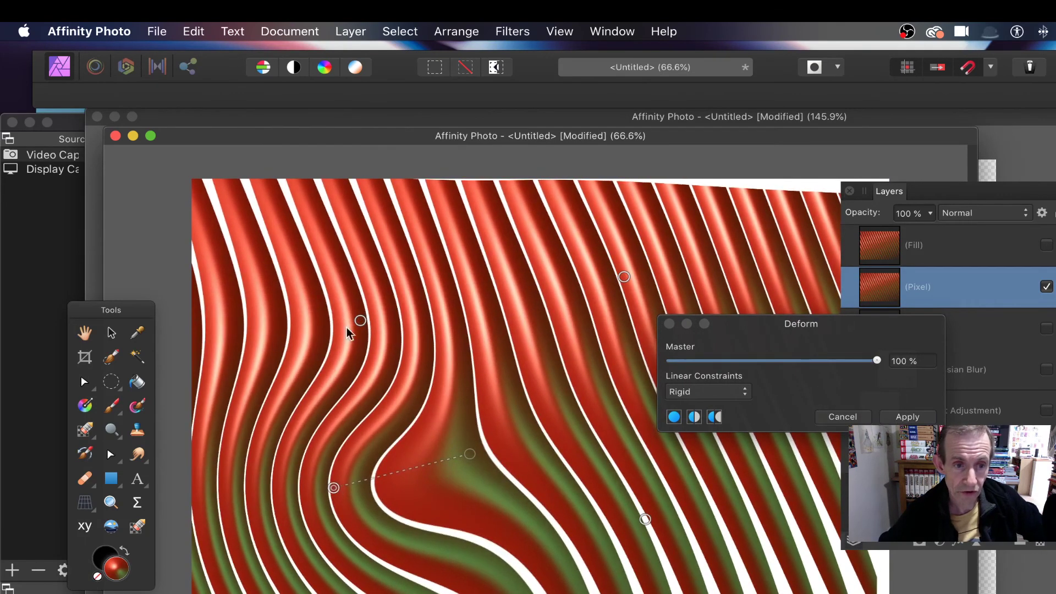
{"action": "left_click_drag", "start_coordinate": [362, 322], "coordinate": [529, 274]}
{"action": "left_click_drag", "start_coordinate": [624, 276], "coordinate": [164, 273]}
{"action": "left_click_drag", "start_coordinate": [528, 273], "coordinate": [842, 209]}
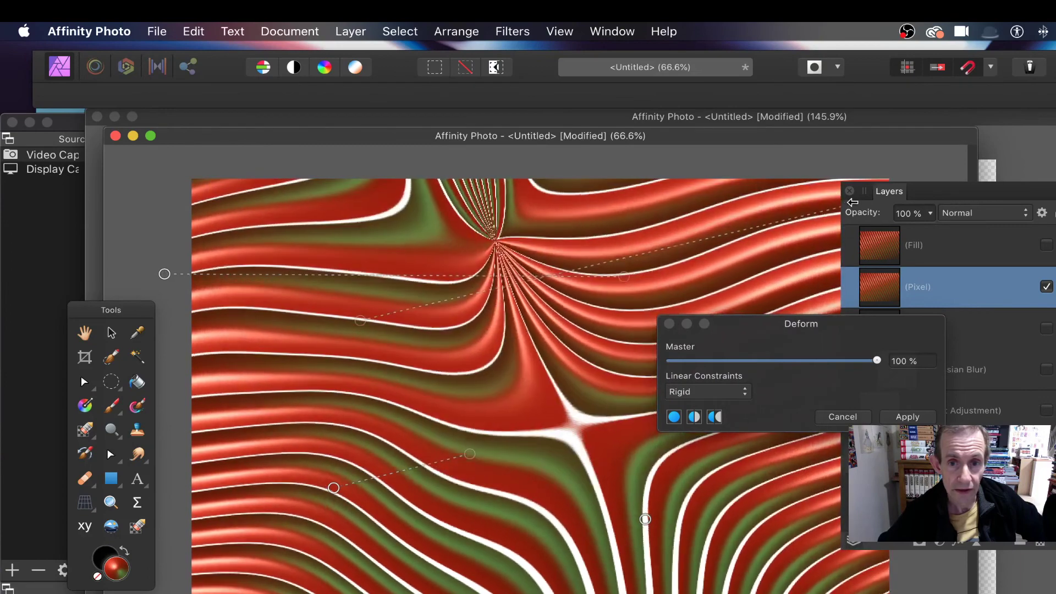
Add another deform point in the lower middle of the pattern, pull it downwards and apply the deformation
{"action": "left_click", "coordinate": [503, 461]}
{"action": "left_click_drag", "start_coordinate": [503, 462], "coordinate": [440, 592]}
{"action": "left_click_drag", "start_coordinate": [315, 155], "coordinate": [0, 458]}
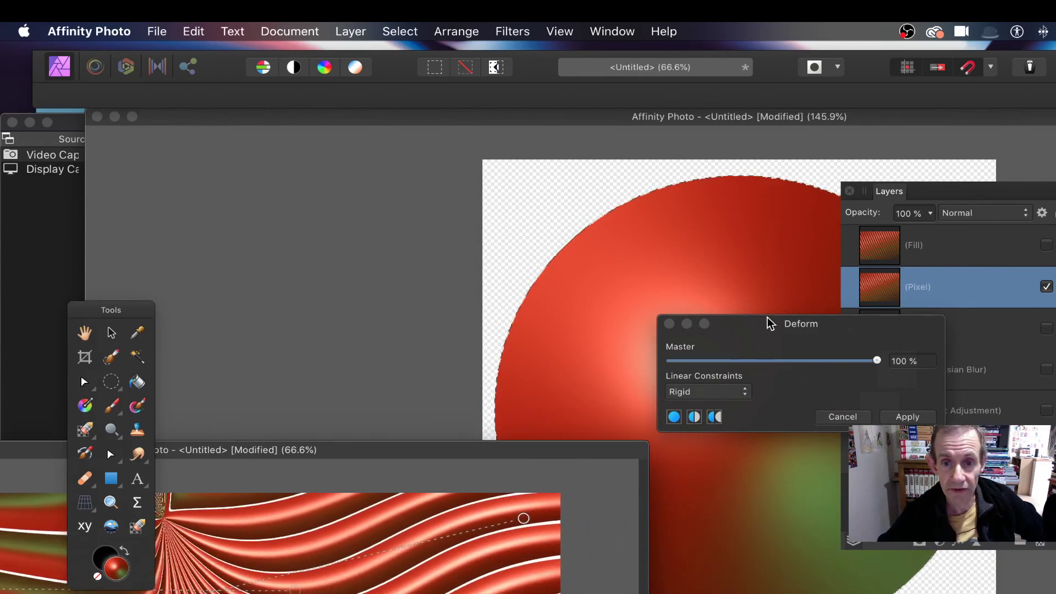
{"action": "left_click", "coordinate": [909, 417]}
{"action": "left_click", "coordinate": [909, 417]}
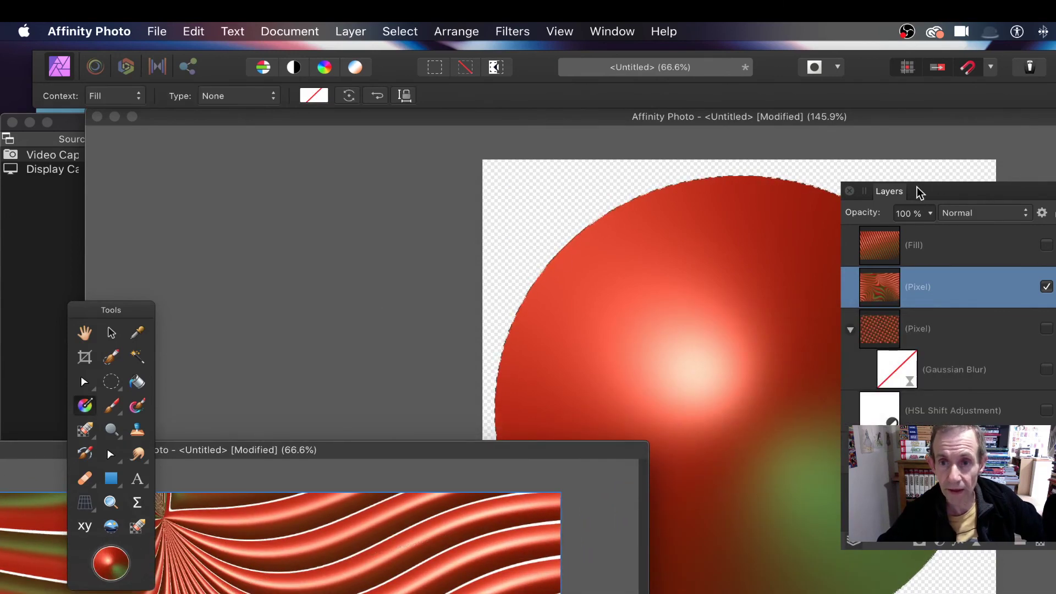
{"action": "left_click_drag", "start_coordinate": [917, 193], "coordinate": [1053, 190]}
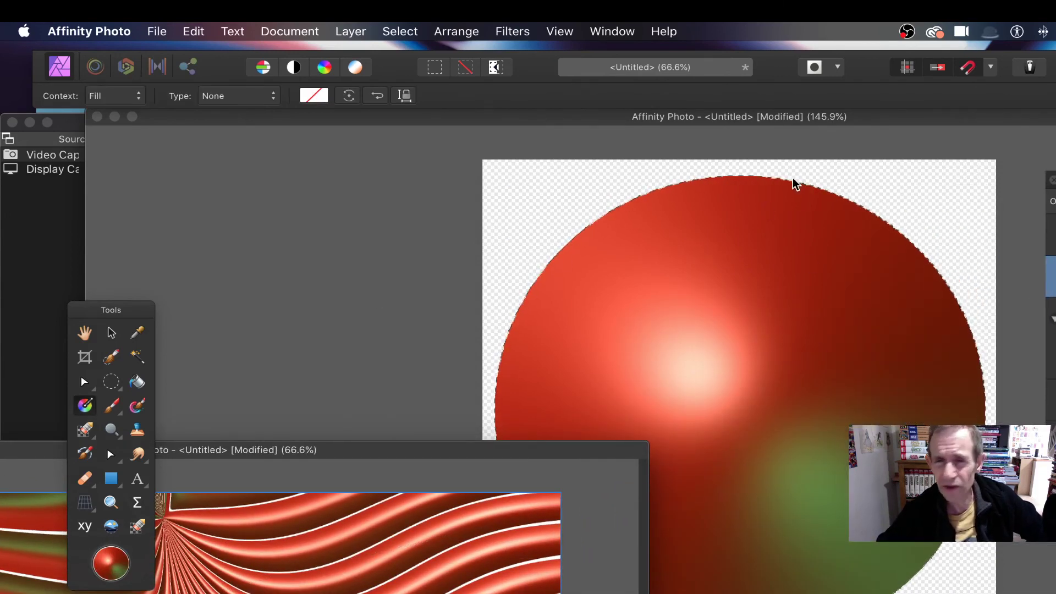